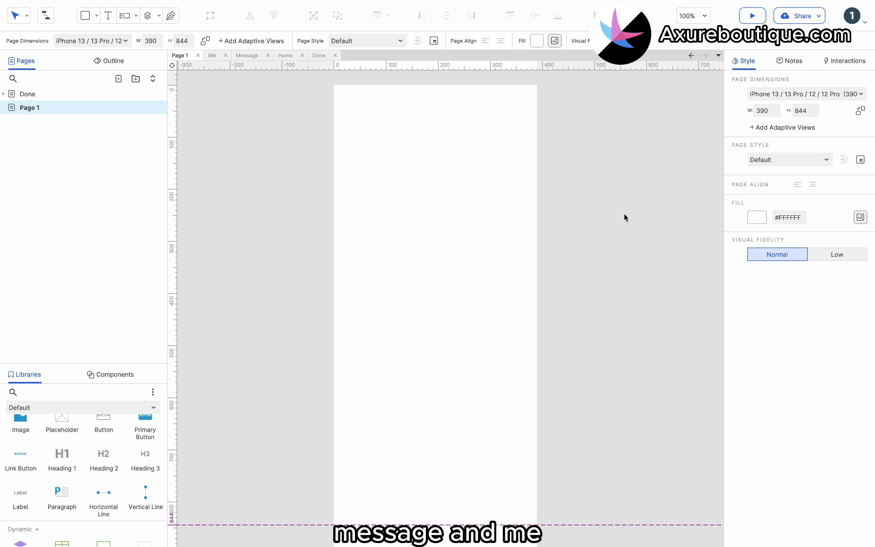
- Place a box at the page bottom and size it to a full-width 390×56 bar
scroll(101, 446, up, 3)
drag(20, 443, 333, 436)
drag(412, 436, 411, 495)
drag(489, 509, 537, 510)
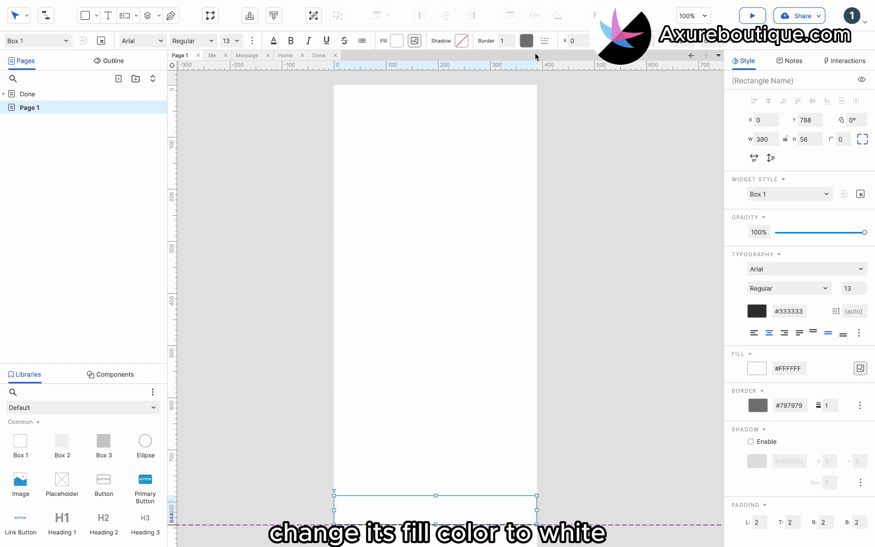
- Give the bar a light grey #D7D7D7 border, keeping only the top border visible
click(527, 41)
click(601, 124)
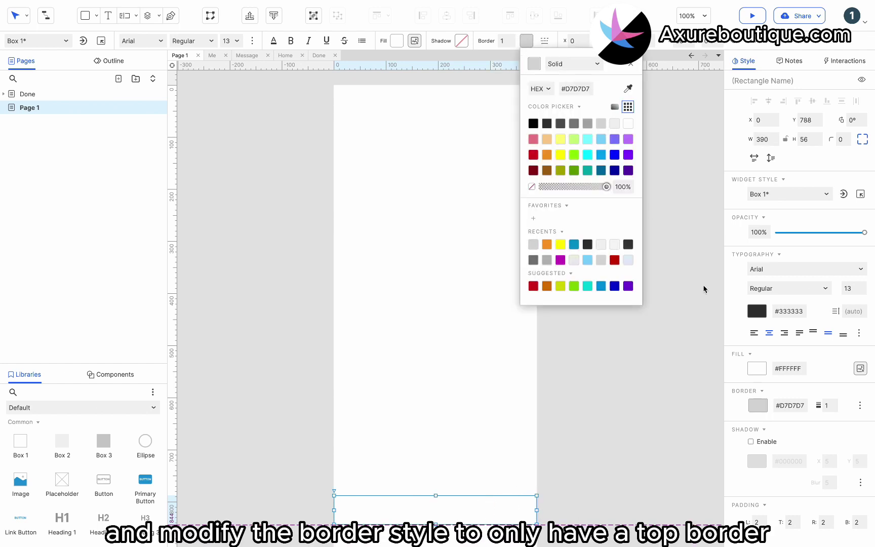
click(861, 405)
click(860, 405)
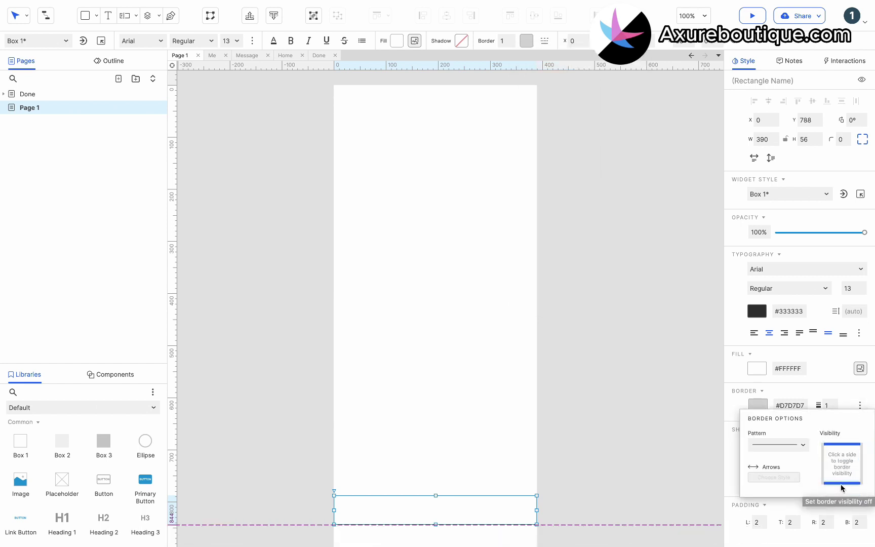
- Search Pictogrammers for 'home' and copy the filled home icon's SVG
click(633, 452)
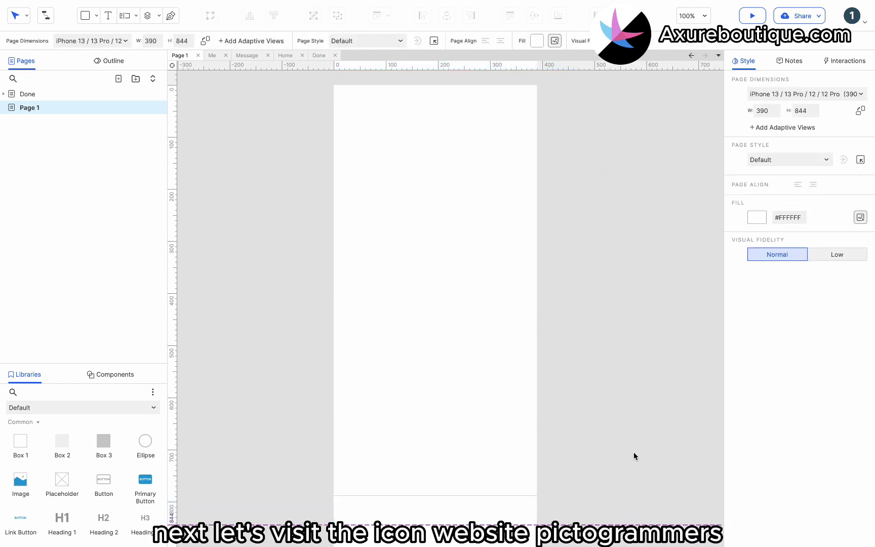
key(ctrl+Right)
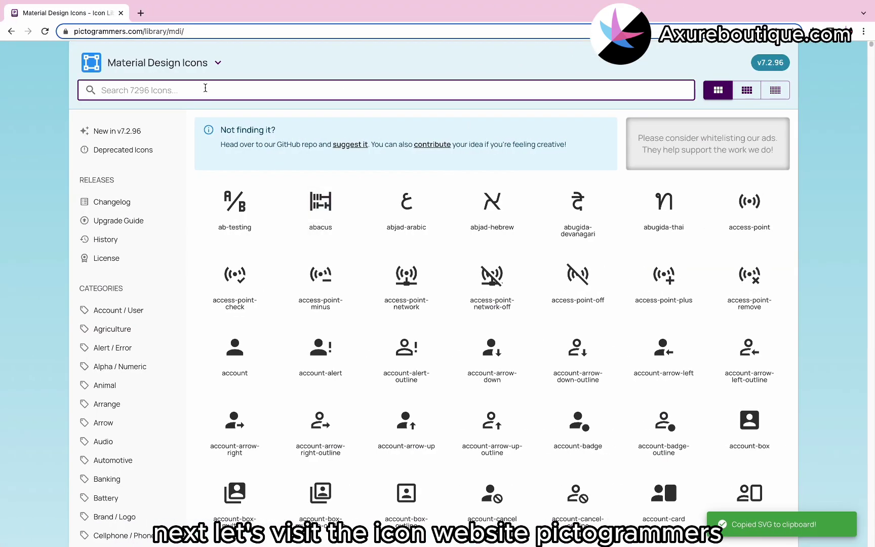
text(home)
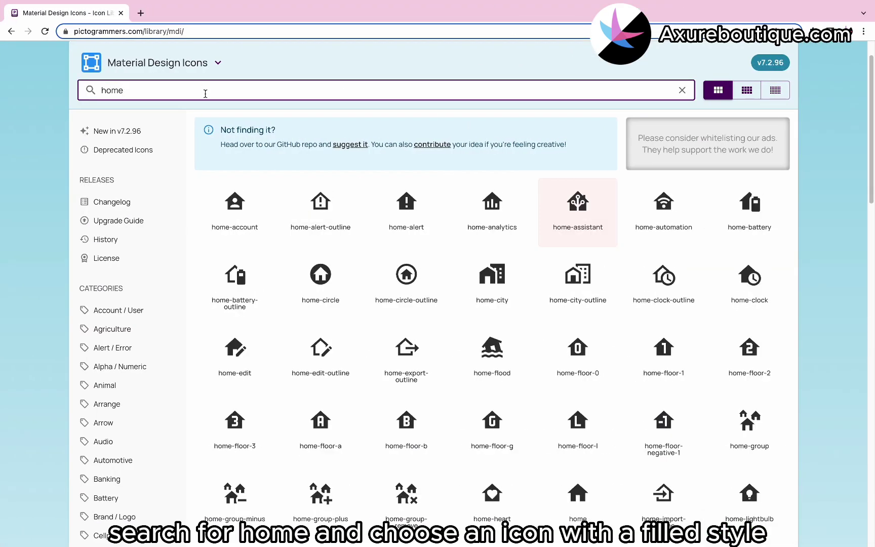
scroll(371, 204, down, 6)
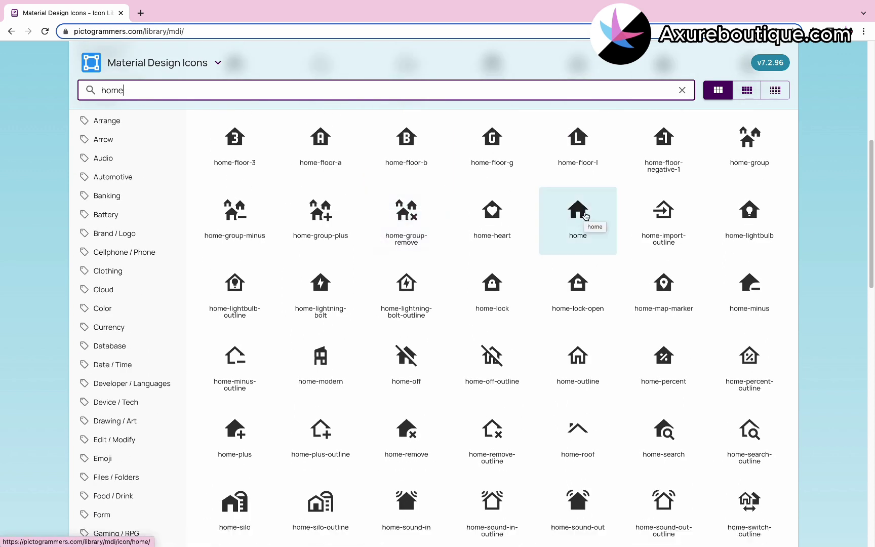
click(578, 206)
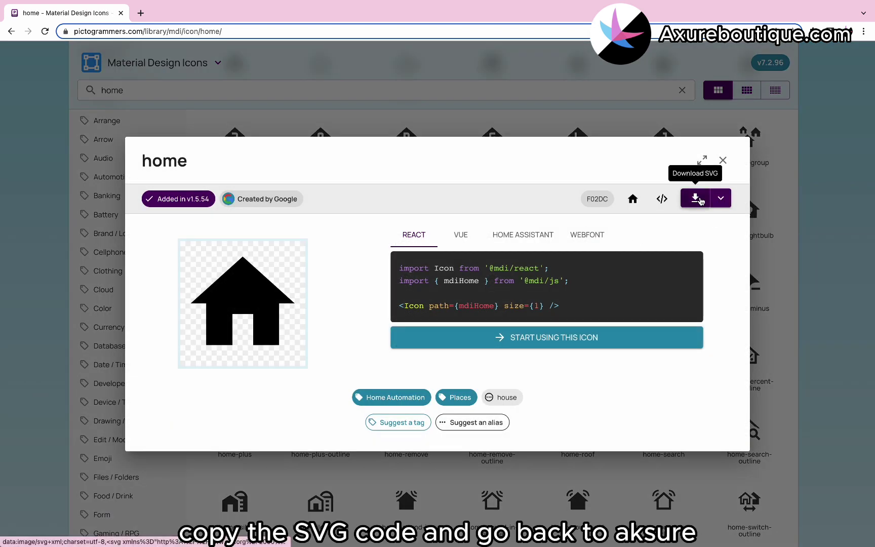
click(662, 199)
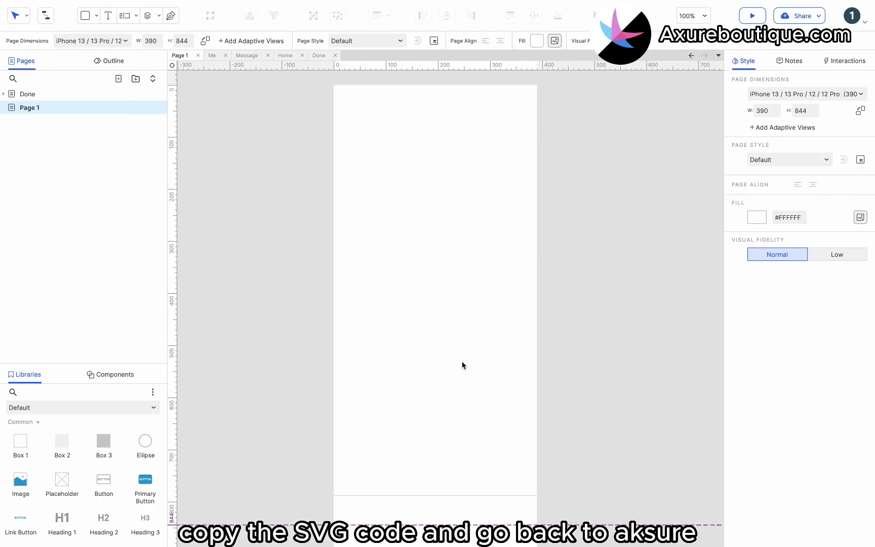
- Paste the home SVG into the bar and convert it to editable shapes
key(super+v)
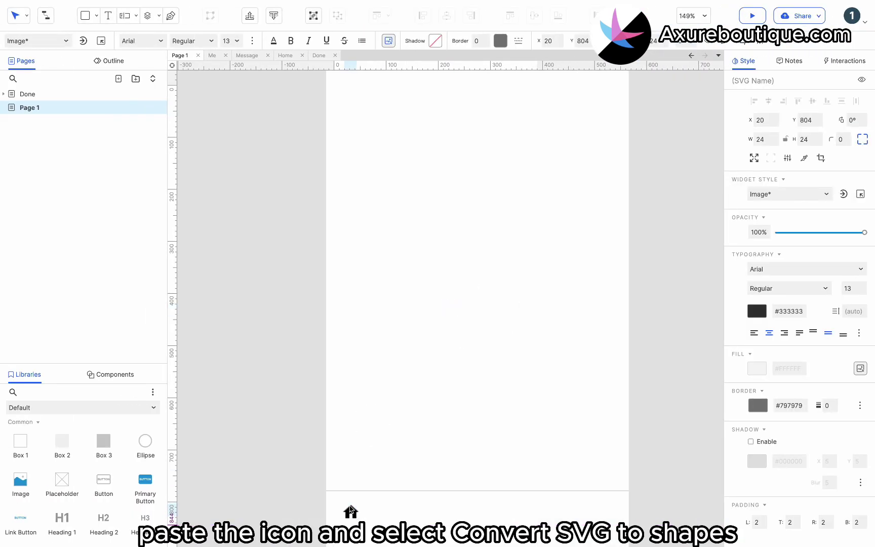
scroll(334, 425, up, 3)
right_click(335, 425)
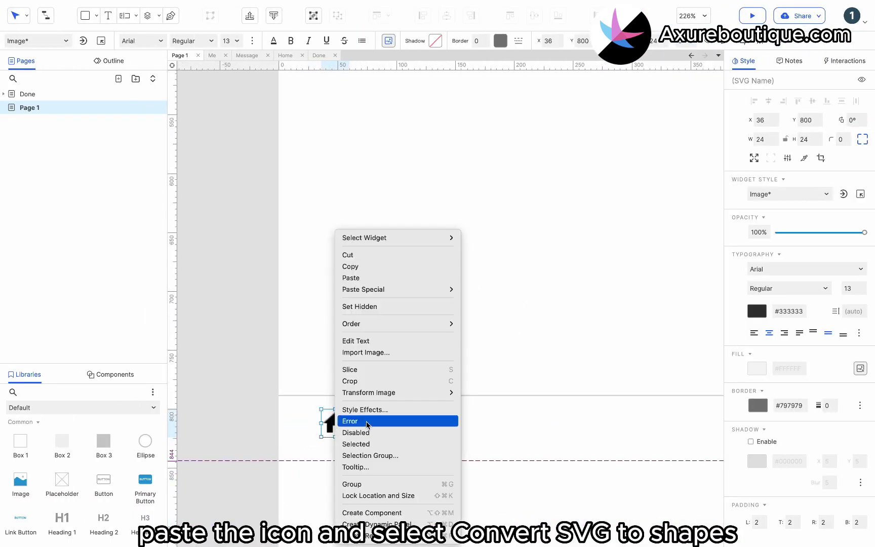
mouse_move(395, 393)
click(506, 433)
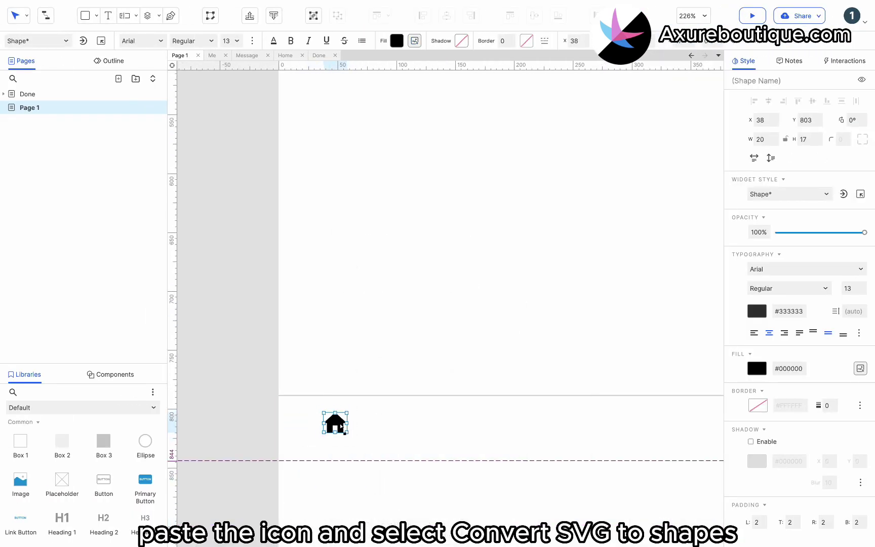
- Add a 10-pt 'Home' label beneath the home icon
scroll(86, 499, down, 2)
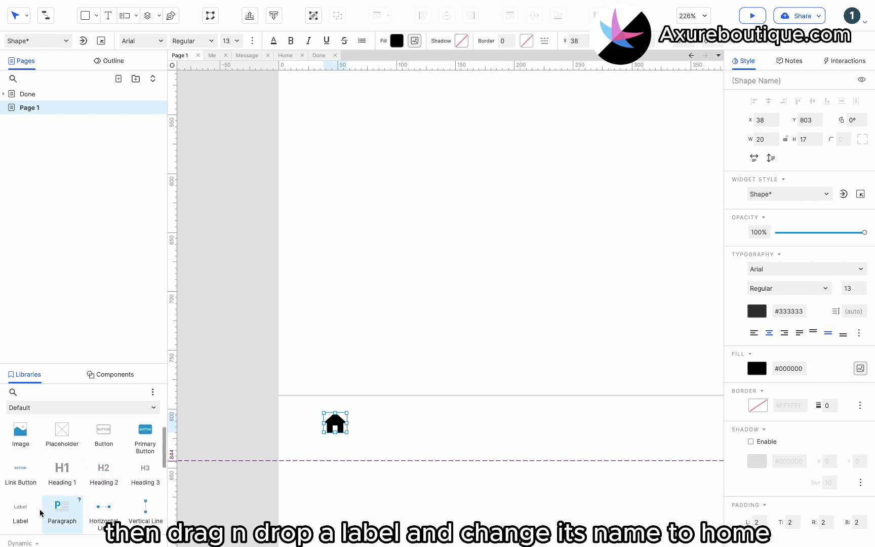
drag(10, 522, 313, 439)
click(230, 40)
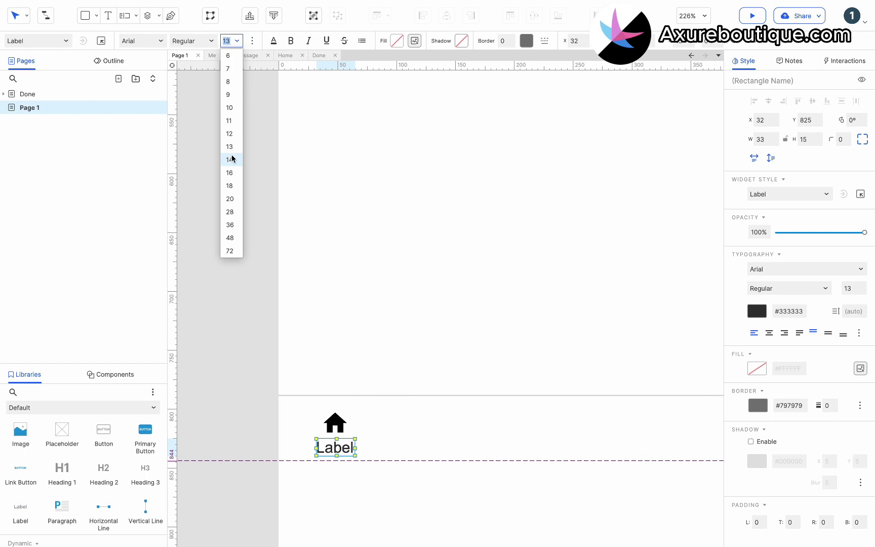
click(229, 117)
drag(329, 448, 334, 448)
double_click(334, 447)
text(Home)
key(Escape)
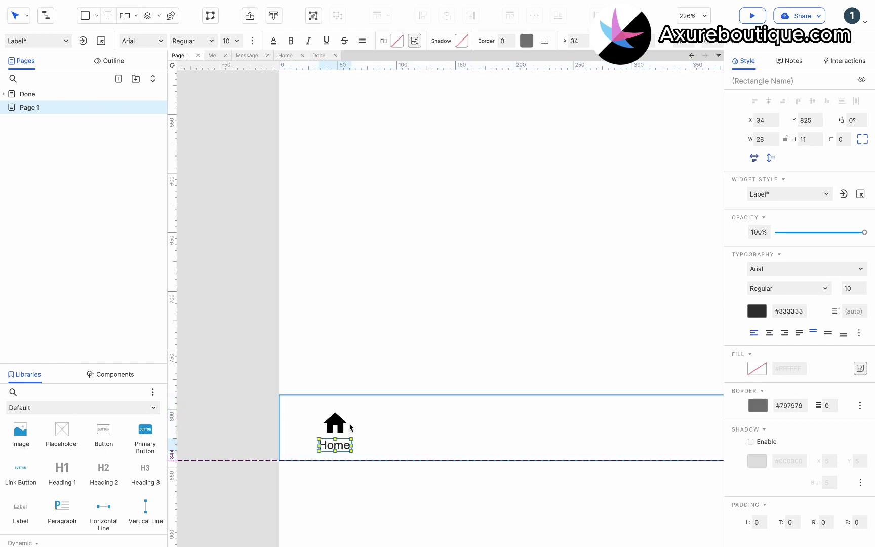
- Draw a hotspot covering the home icon and its label
scroll(52, 492, down, 3)
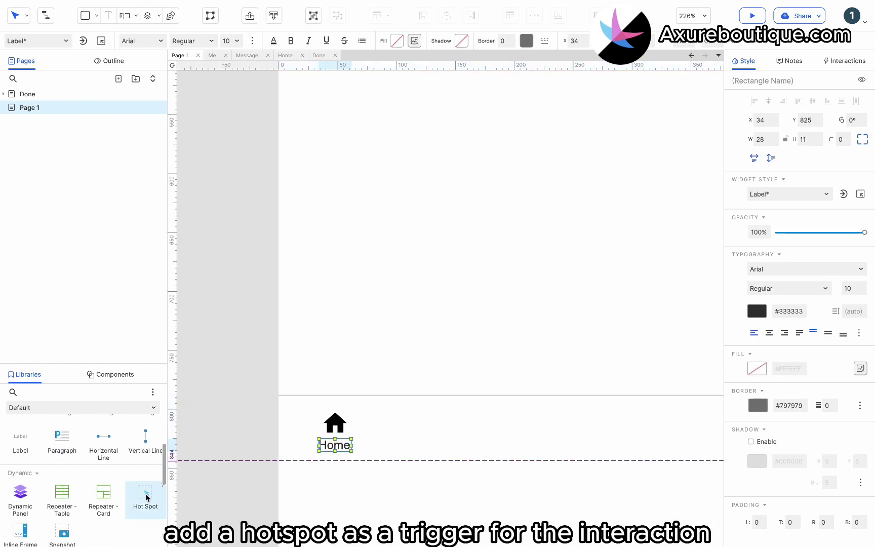
drag(146, 493, 310, 404)
drag(428, 521, 360, 452)
- Close the home icon details, search 'message' and open the filled message icon
key(Escape)
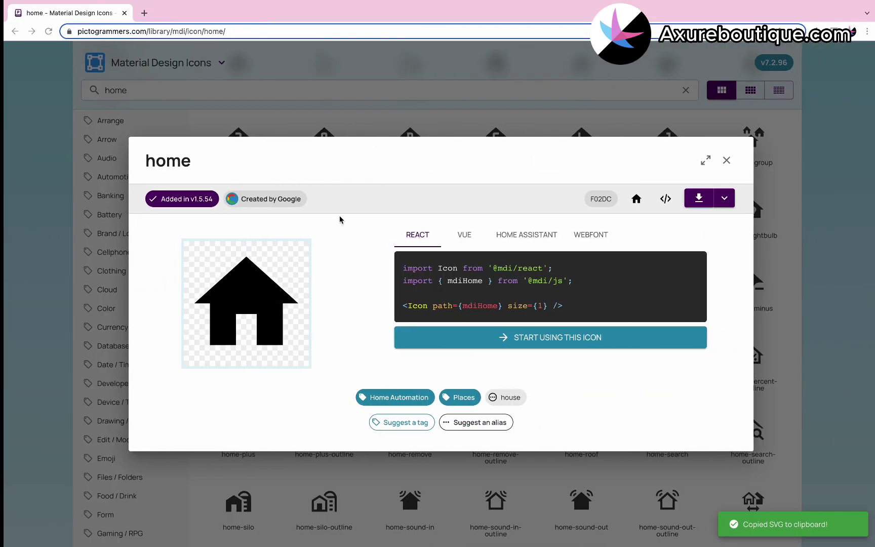
click(185, 91)
key(ctrl+a)
text(message)
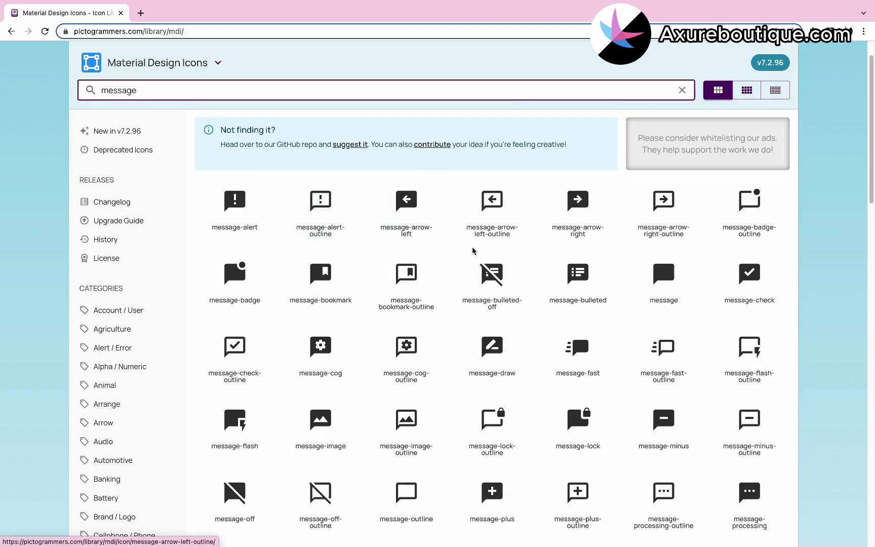
click(667, 278)
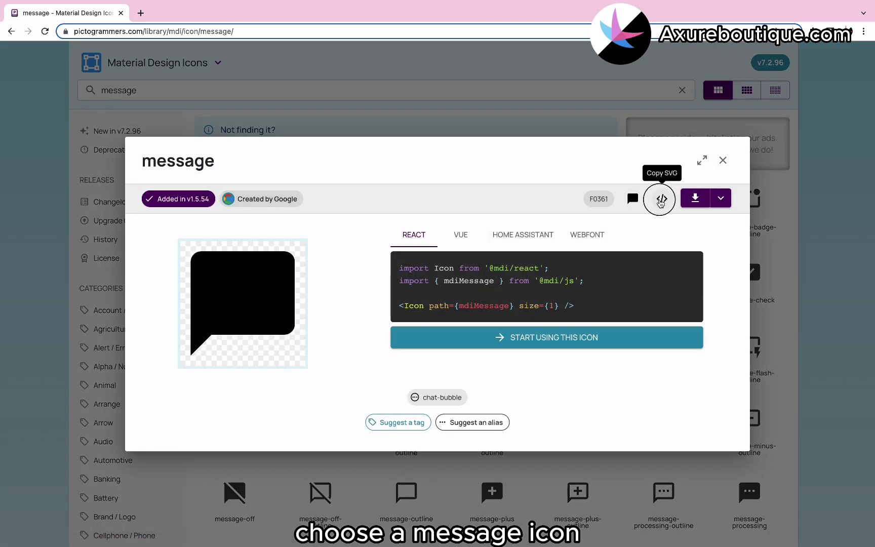
- Copy the message icon's SVG and paste it into the bottom bar
click(664, 199)
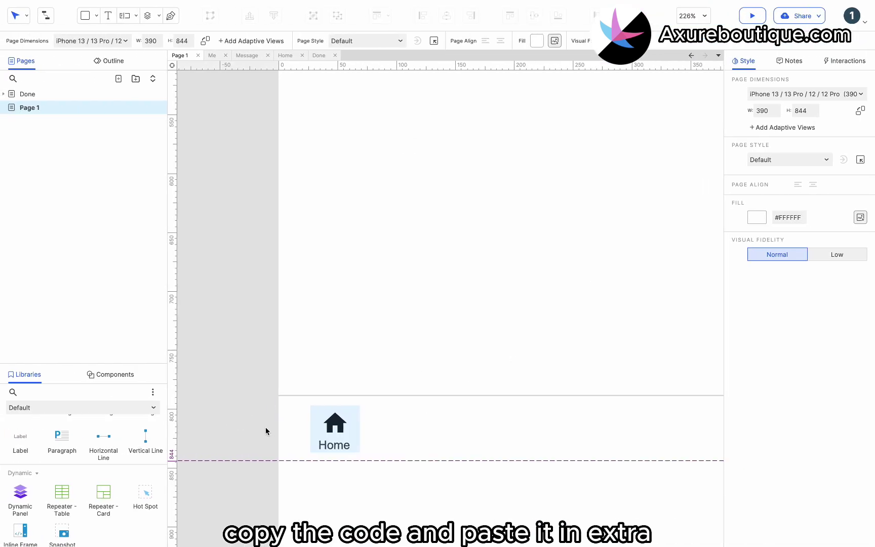
key(ctrl+v)
drag(446, 307, 510, 419)
scroll(556, 426, down, 3)
- Duplicate the Home label, rename it 'Message' and centre it under the message icon
click(377, 437)
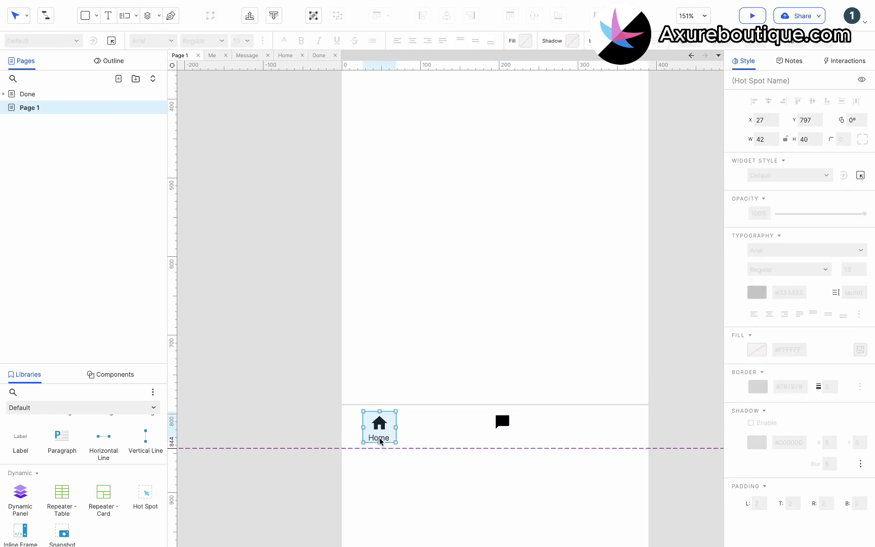
drag(371, 433, 338, 433)
click(380, 437)
key(super+d)
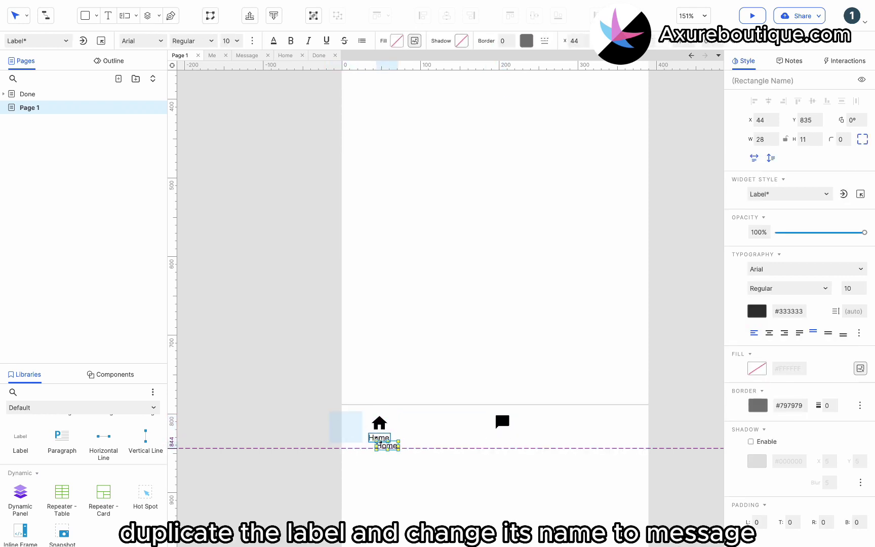
drag(386, 448, 502, 438)
double_click(503, 438)
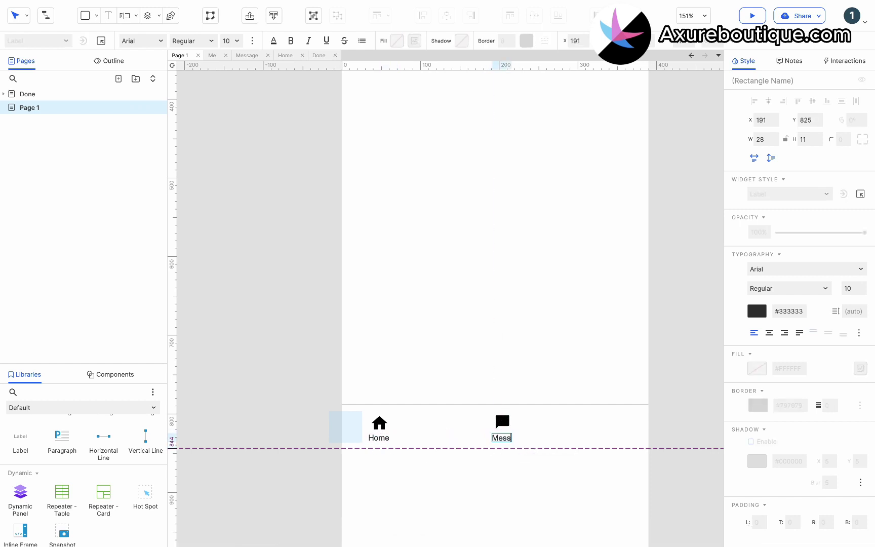
click(530, 434)
click(513, 437)
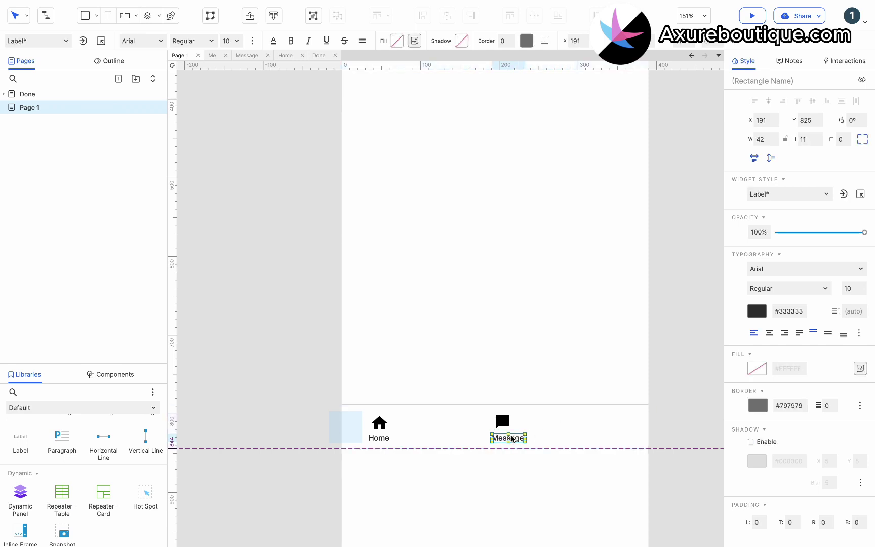
drag(513, 438, 509, 435)
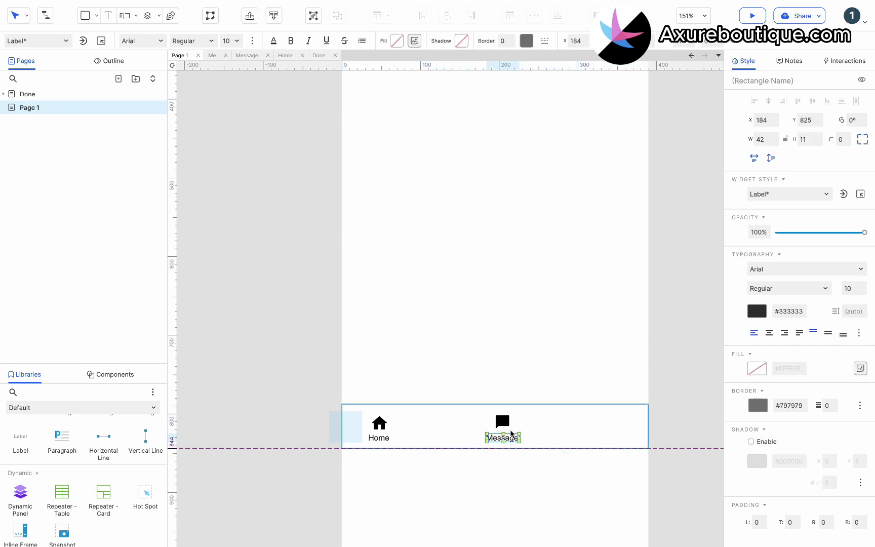
key(ctrl+Right)
- Search Pictogrammers for 'user' after trying 'me', and open an account icon
click(363, 122)
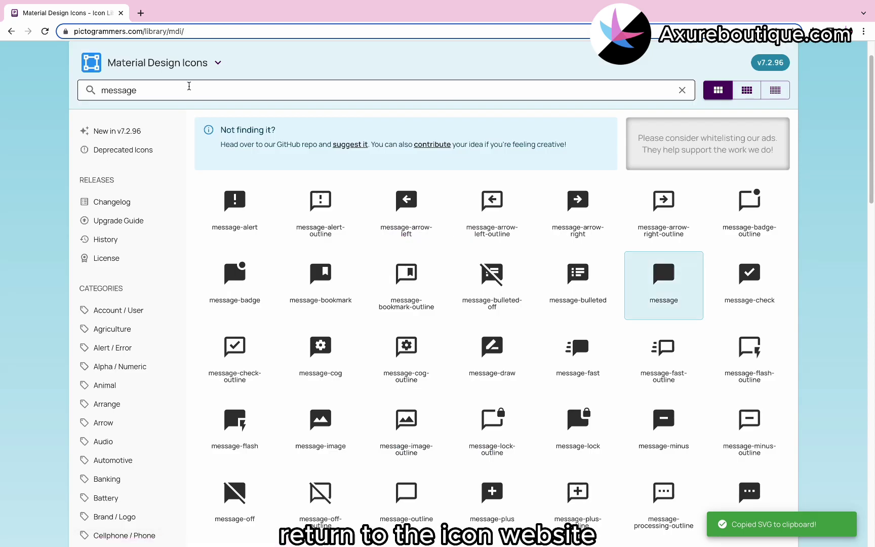
click(189, 87)
key(ctrl+a)
text(me)
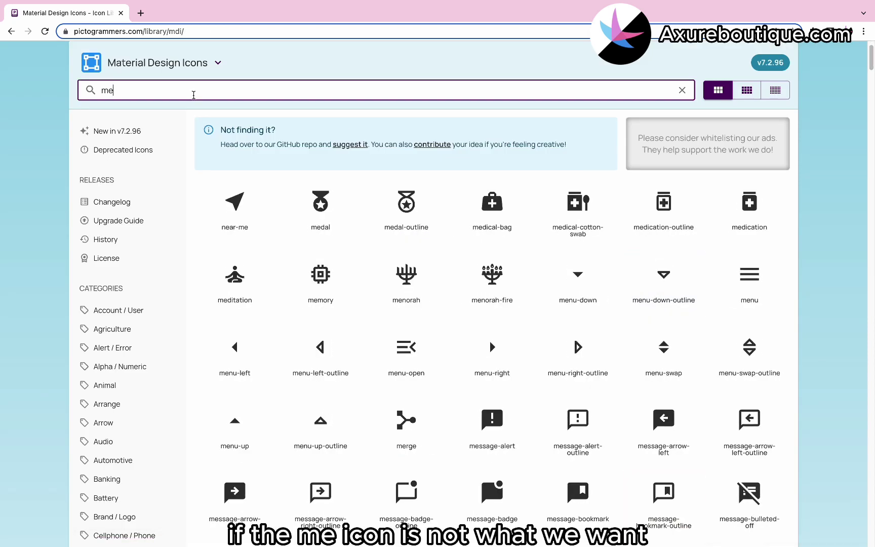
key(BackSpace)
key(BackSpace)
text(user)
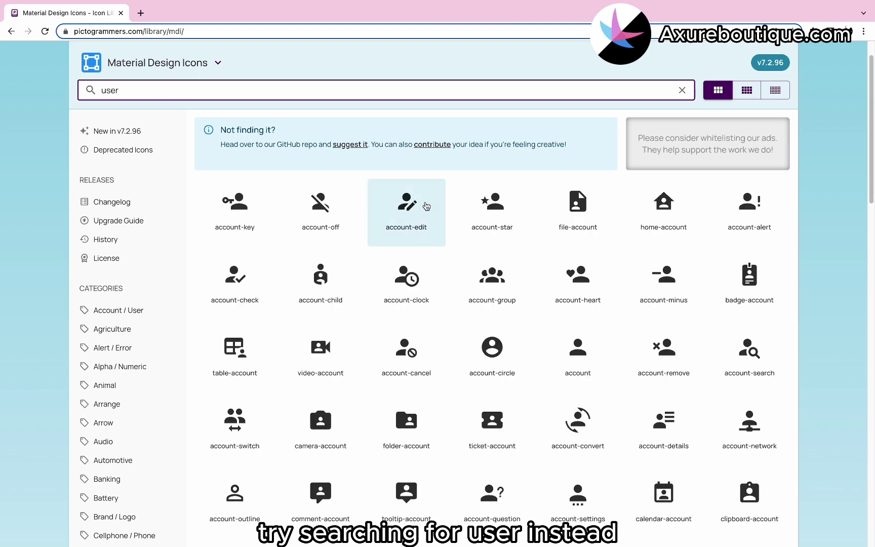
click(577, 355)
- Paste the account icon right of Message and convert it to editable shapes
click(663, 199)
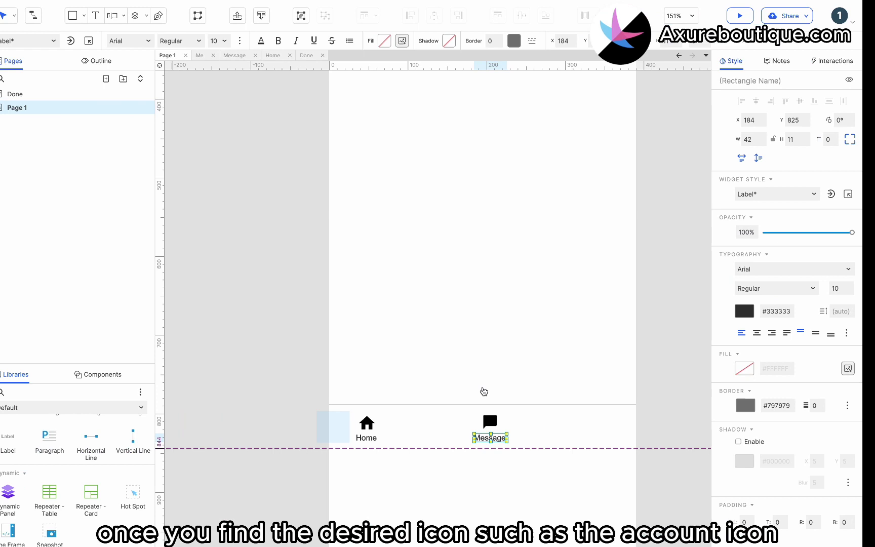
click(280, 443)
key(super+v)
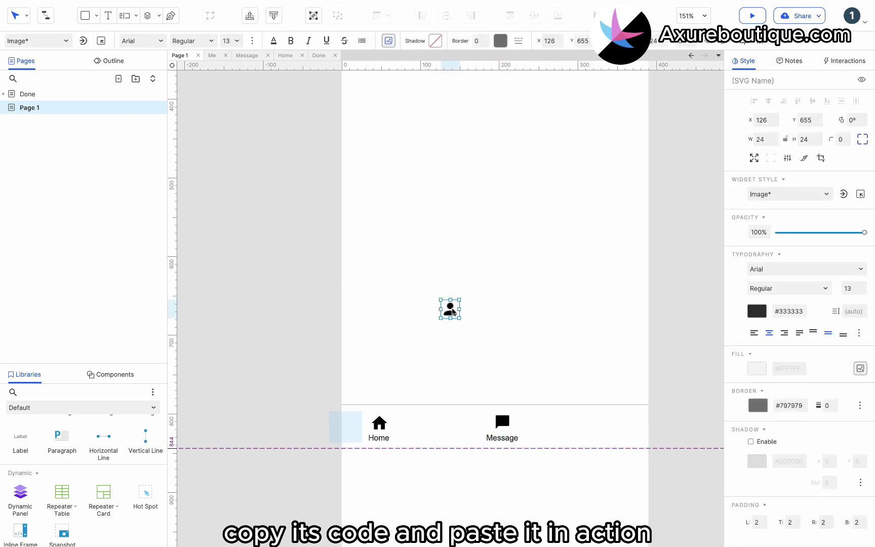
drag(453, 311, 623, 421)
right_click(624, 423)
mouse_move(658, 392)
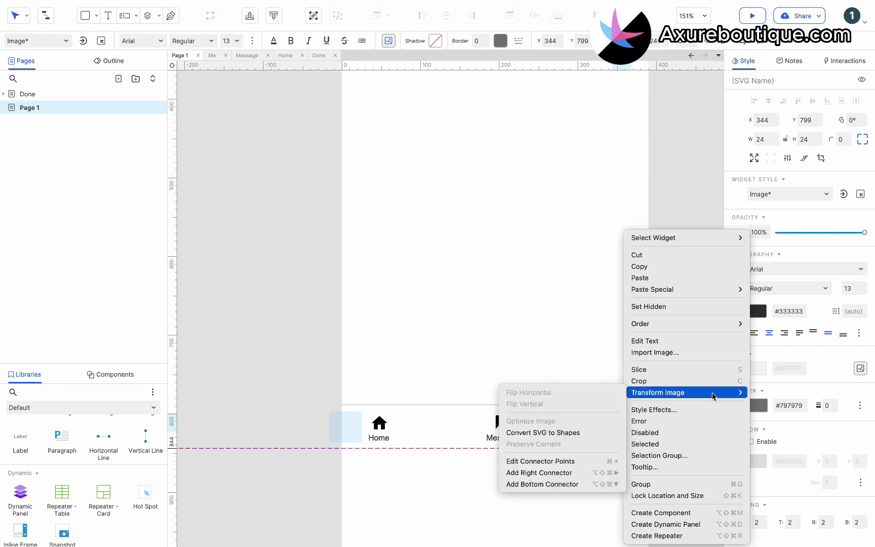
click(582, 431)
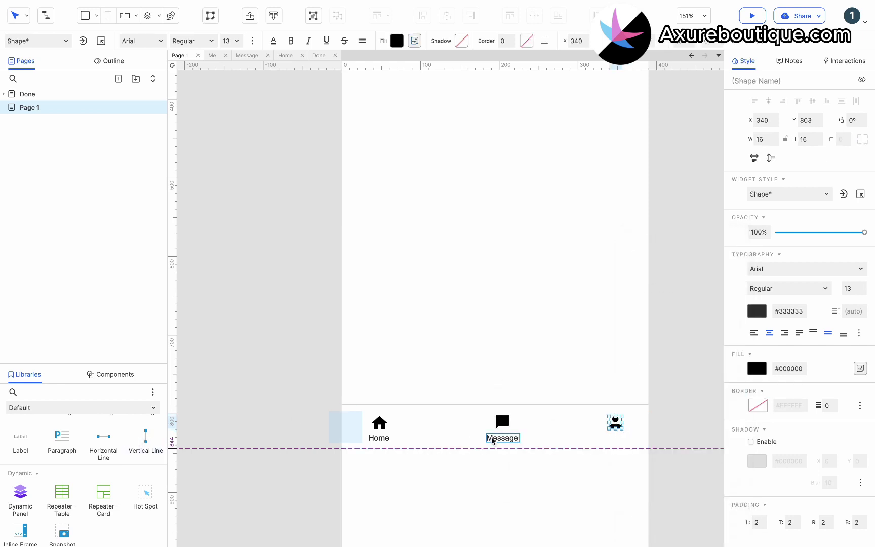
- Copy the Message label under the person icon, retype it 'Me' and centre it
drag(503, 439, 611, 438)
double_click(612, 441)
text(Me)
click(640, 454)
click(606, 439)
drag(606, 440, 615, 437)
- Drop an inline frame onto the page and fit it to 390×844
click(590, 487)
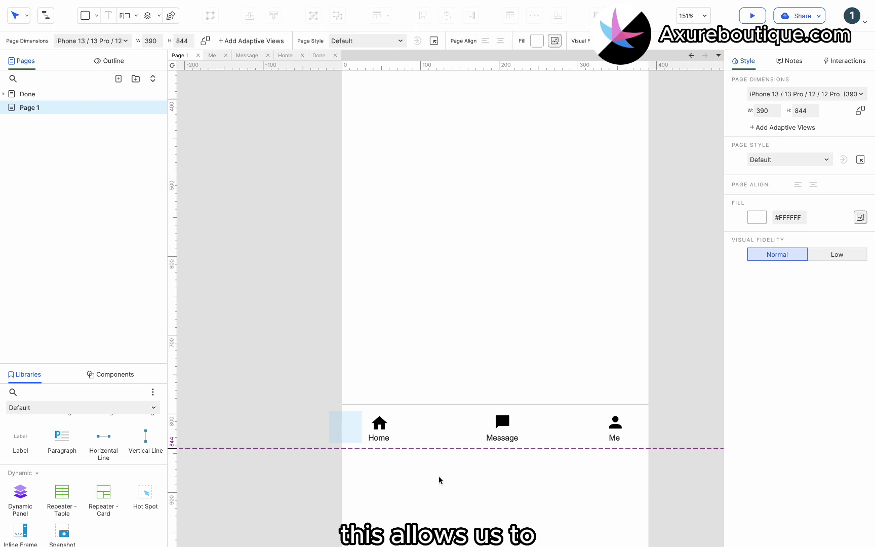
scroll(385, 423, down, 2)
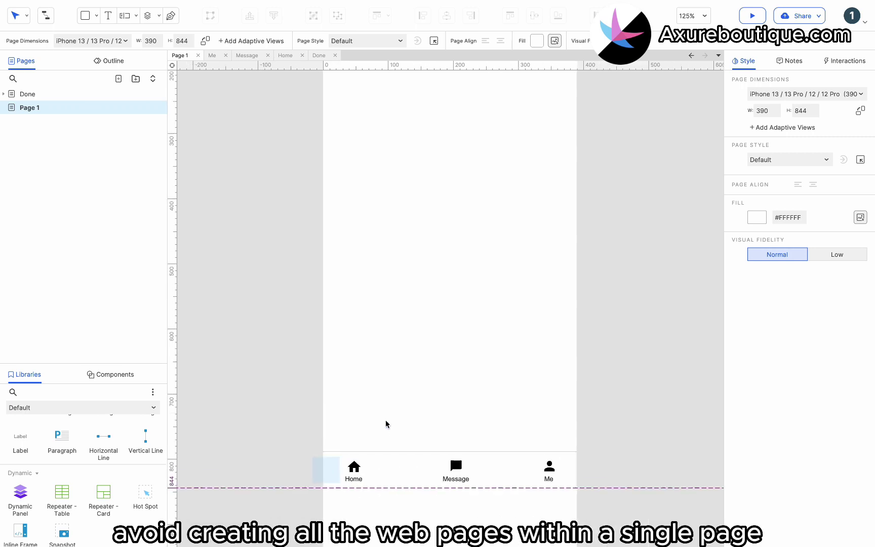
key(super+minus)
scroll(386, 424, down, 2)
scroll(94, 473, up, 5)
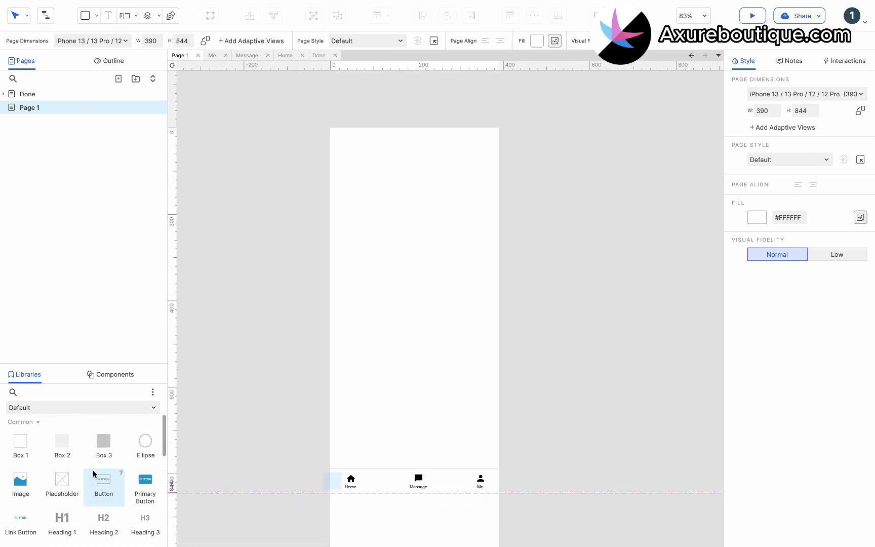
scroll(94, 472, down, 5)
scroll(94, 474, down, 1)
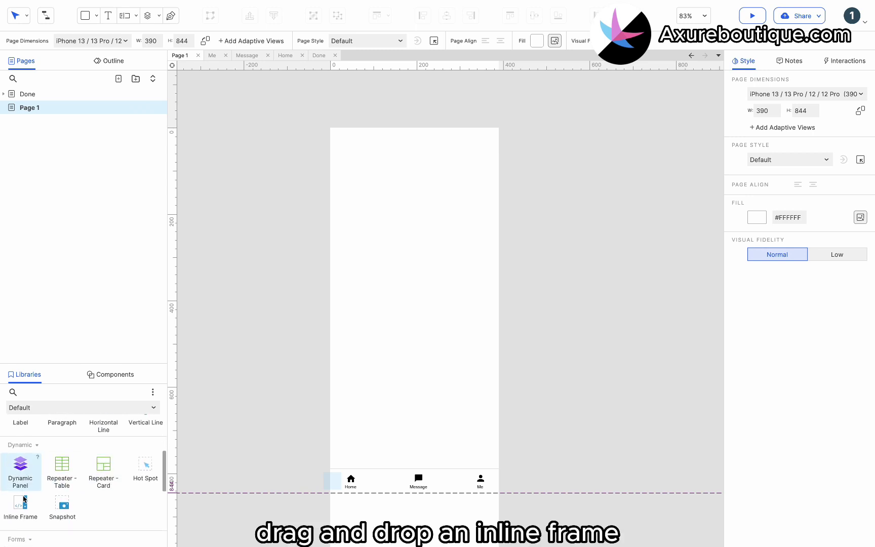
drag(21, 504, 331, 131)
drag(395, 200, 395, 486)
double_click(459, 307)
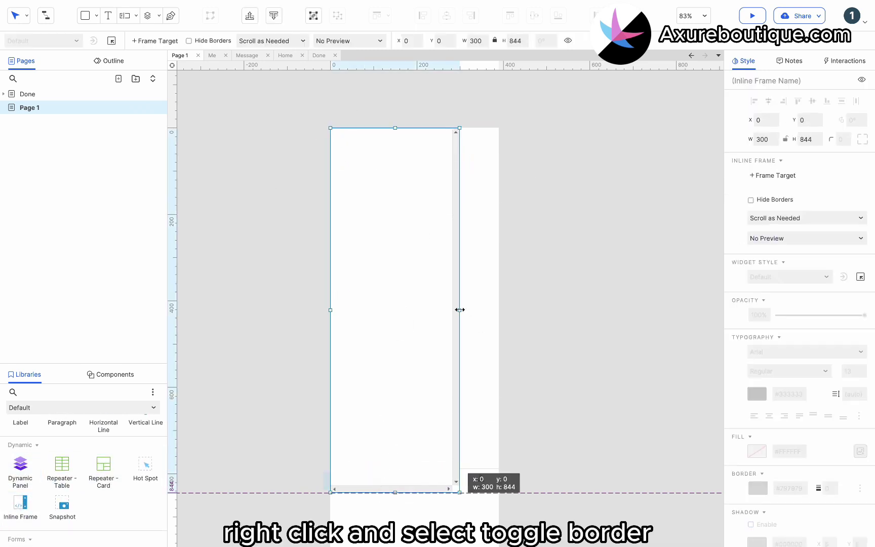
- Remove the inline frame's border and widen it to about 409 px
right_click(479, 311)
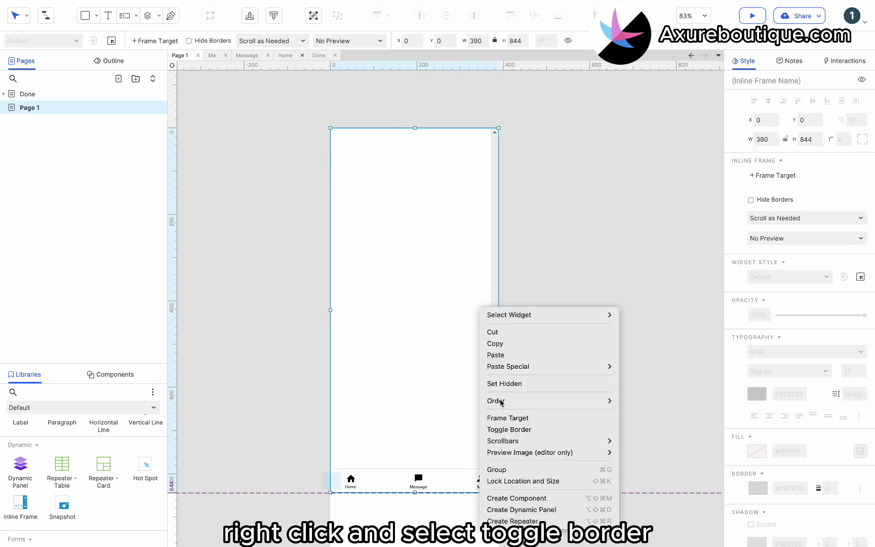
click(504, 429)
drag(498, 310, 506, 309)
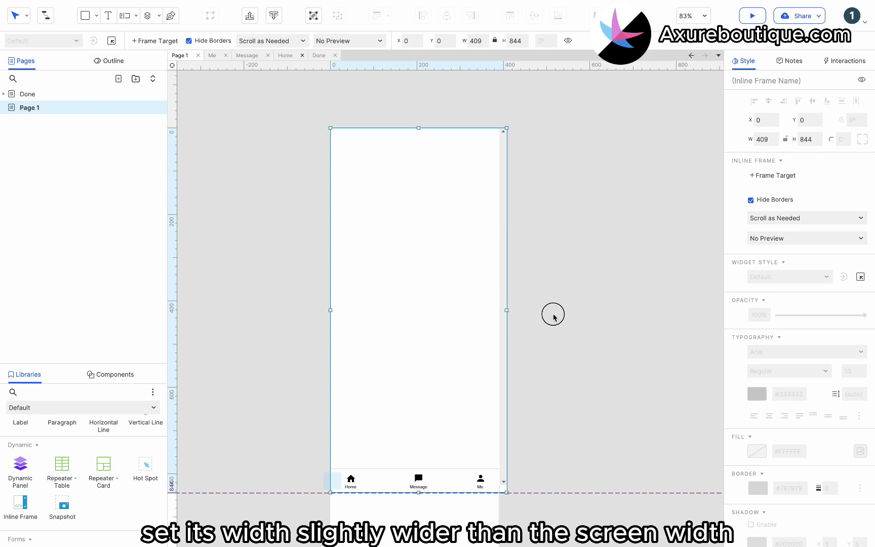
click(551, 312)
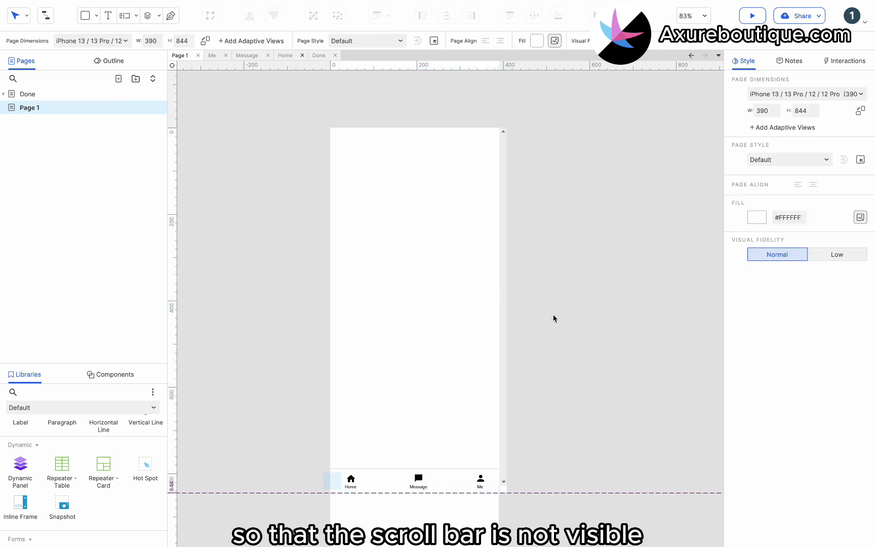
- Rename Page 1 to 'Home' in the Pages panel
double_click(50, 106)
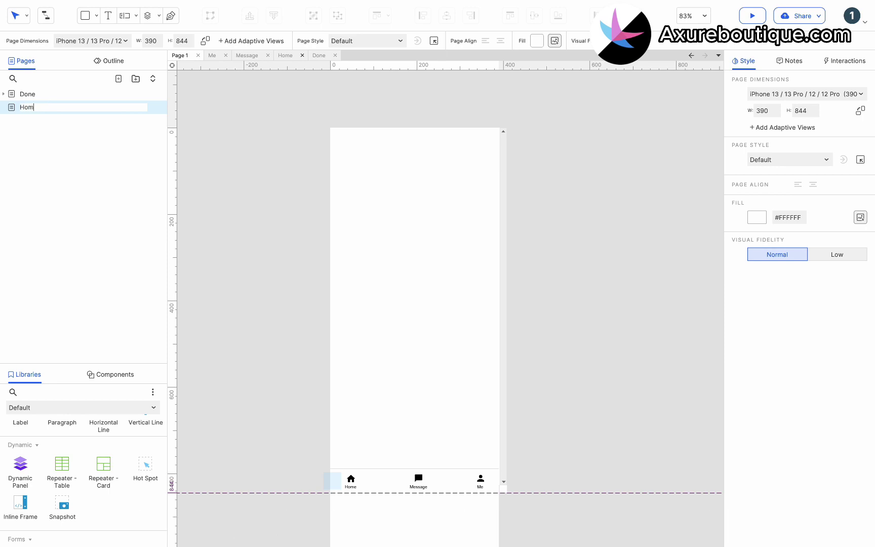
click(67, 135)
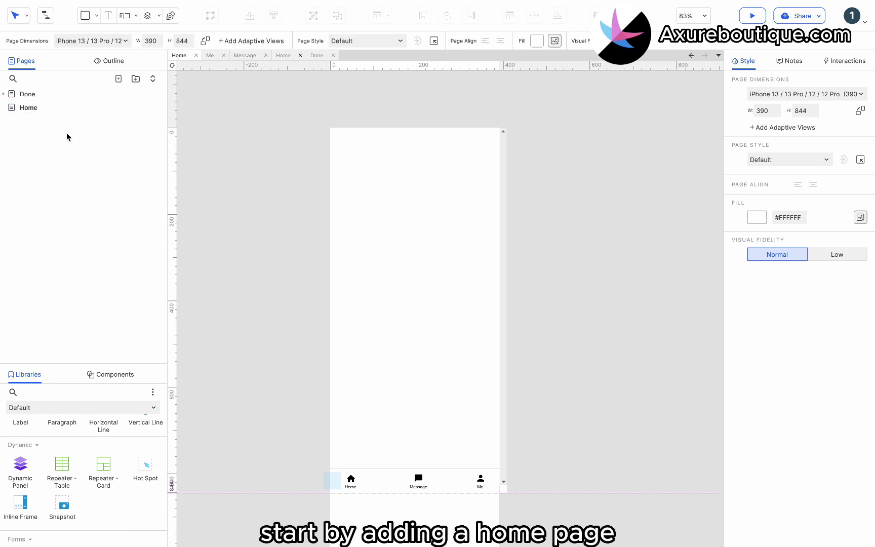
- Add a new page nested under Home and name it 'Home'
click(118, 78)
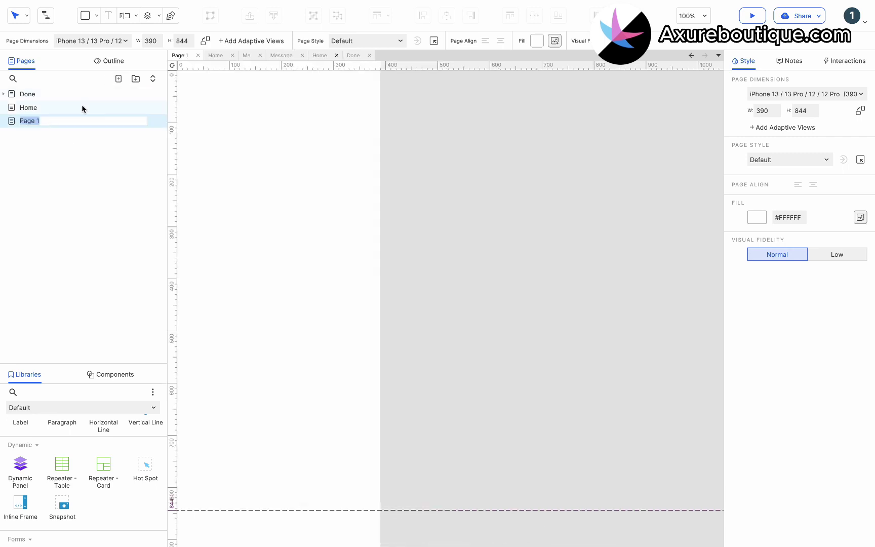
drag(35, 121, 38, 115)
double_click(43, 121)
text(Home)
key(Return)
- Place a heading reading 'Home' at the top of the page
scroll(96, 476, up, 5)
drag(104, 499, 353, 105)
double_click(380, 110)
text(Home)
click(460, 158)
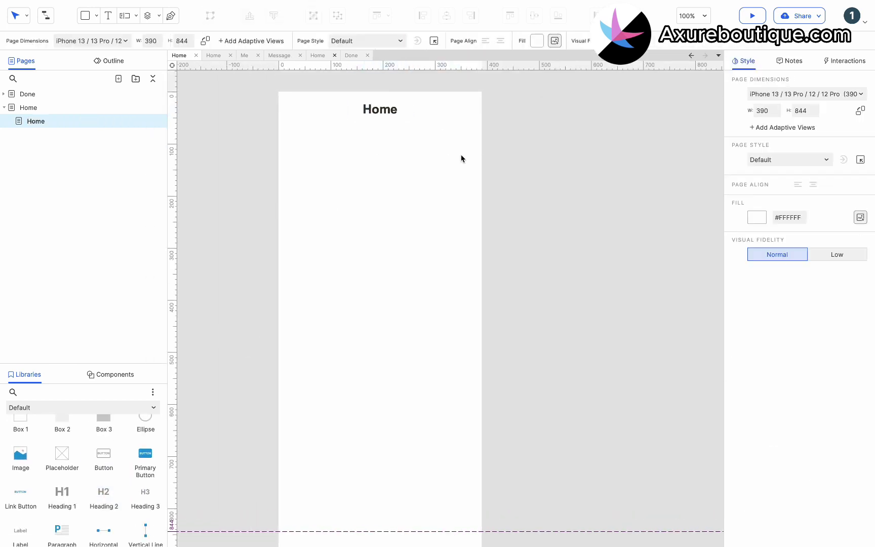
- Add a full-width 390×160 box labelled 'Banner' below the heading
scroll(80, 440, up, 1)
drag(71, 440, 278, 131)
drag(434, 221, 481, 217)
double_click(379, 178)
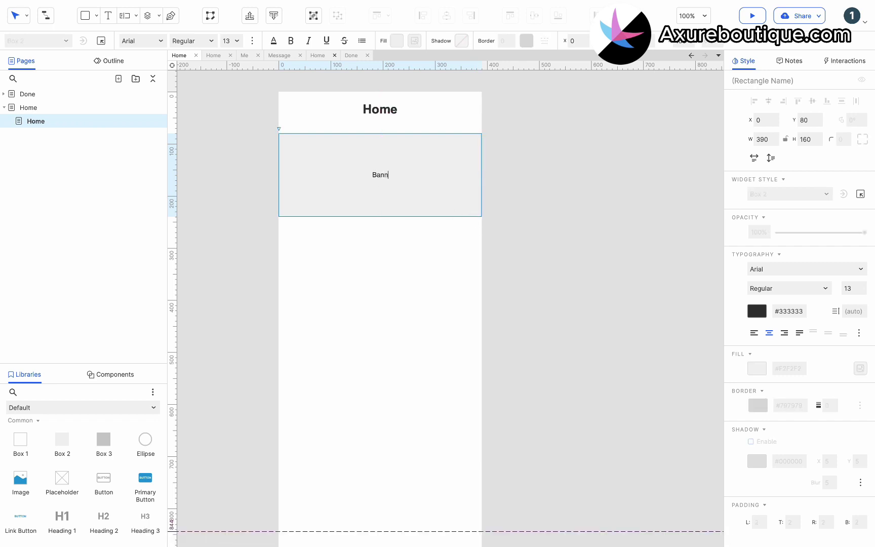
key(Escape)
- Stack evenly spaced 108-high 'List' boxes beneath the banner
drag(376, 187, 363, 269)
drag(381, 316, 395, 342)
double_click(397, 264)
key(BackSpace)
key(Escape)
key(ctrl+d)
key(ctrl+d)
mouse_move(393, 254)
mouse_down()
mouse_move(511, 476)
mouse_move(385, 257)
mouse_up()
click(373, 469)
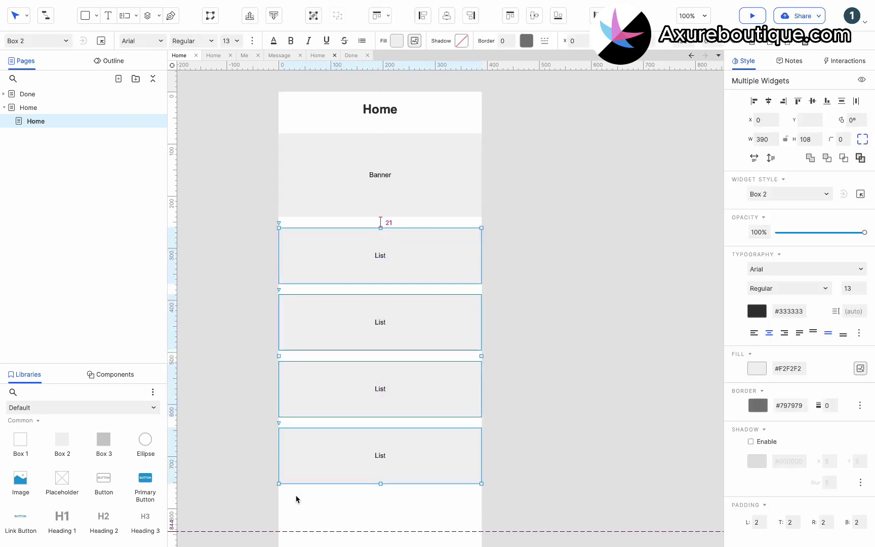
drag(321, 477, 371, 401)
click(527, 386)
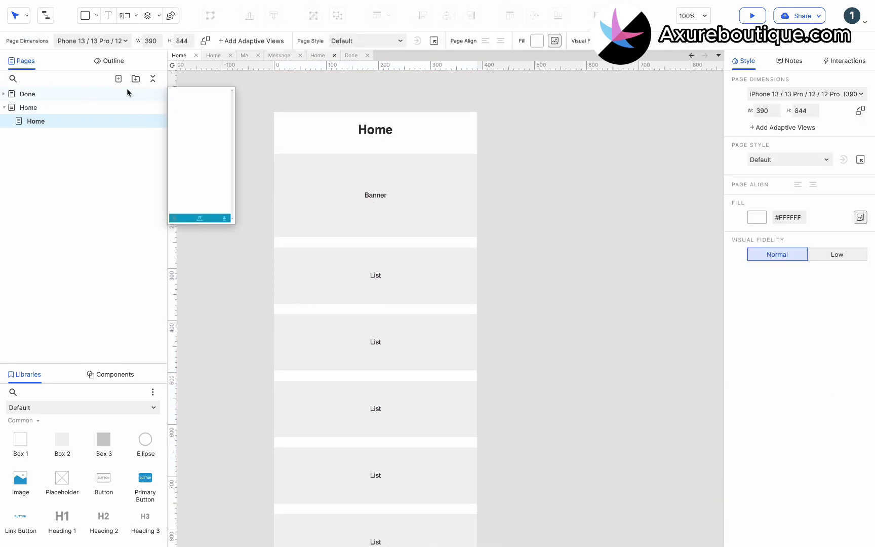
- Branch-copy the Home page as 'Message', edit its heading, and delete the Banner and List boxes
right_click(120, 123)
mouse_move(210, 205)
click(247, 223)
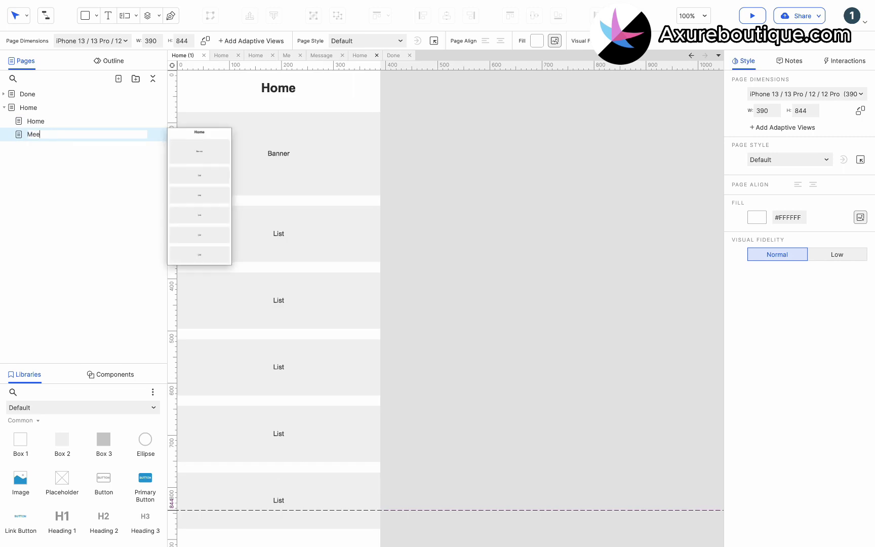
text(Message)
double_click(274, 89)
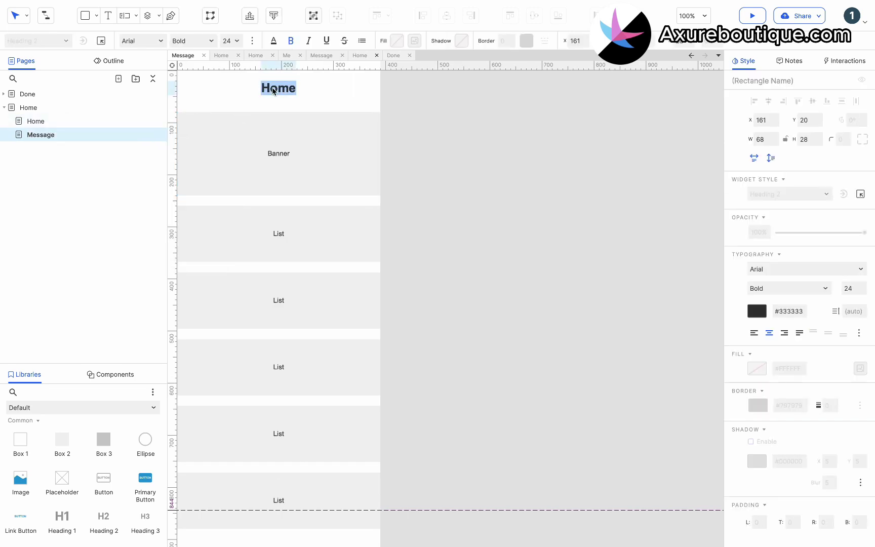
scroll(368, 127, left, 3)
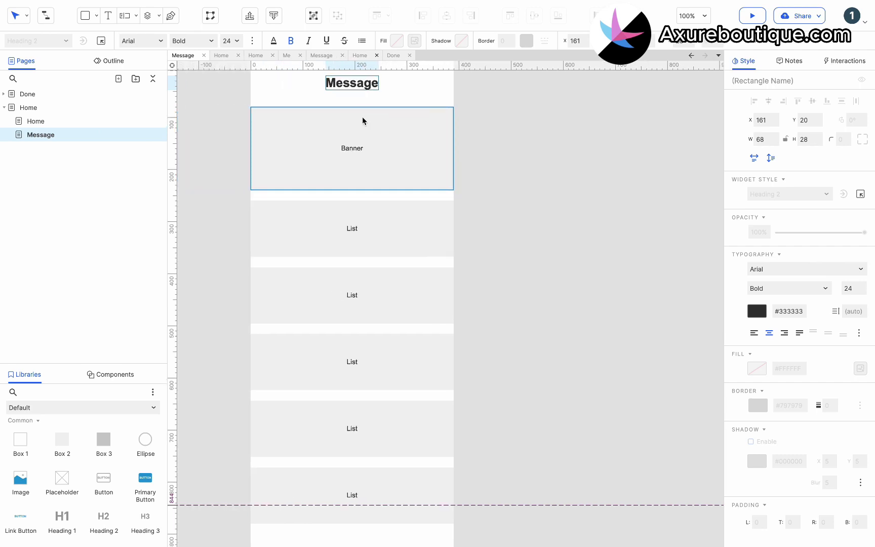
drag(508, 150, 255, 492)
key(Delete)
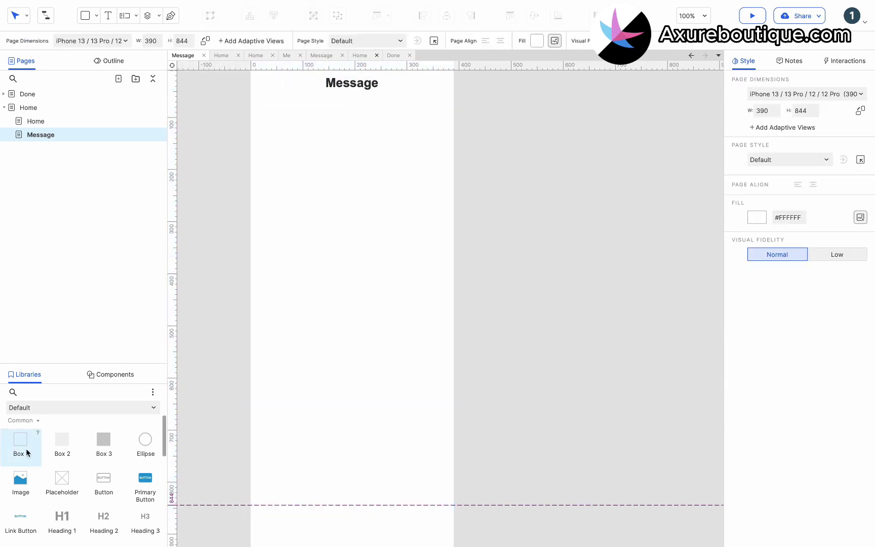
- Draw an avatar-sized box near the top-left and round it into a circle with radius 100
drag(62, 440, 260, 107)
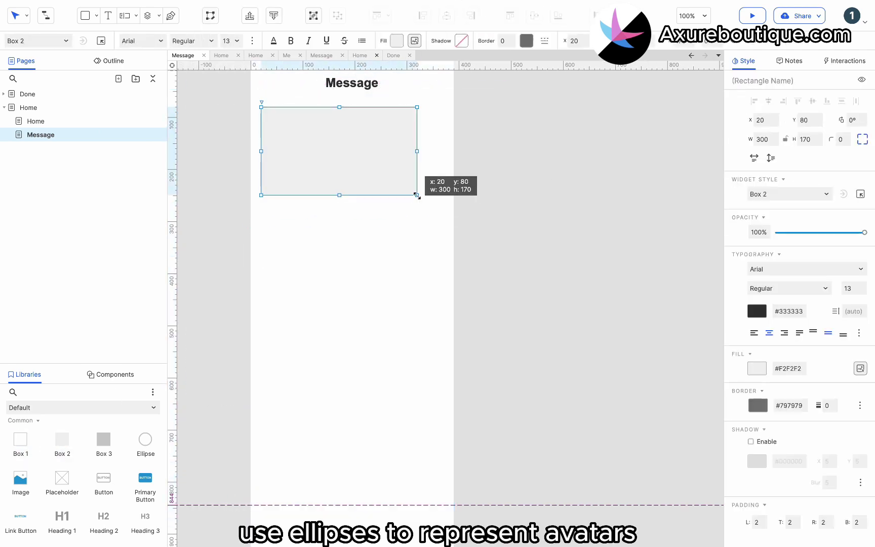
drag(414, 195, 292, 138)
text(100)
click(441, 257)
scroll(47, 484, down, 1)
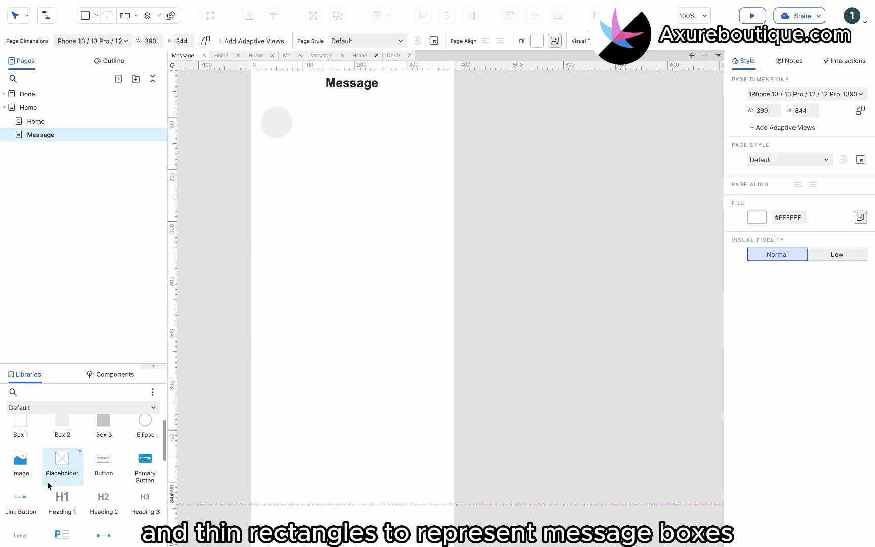
- Add three thin grey text bars beside the avatar, shortening the bottom bar to 250 wide
drag(63, 423, 297, 107)
drag(453, 196, 446, 118)
drag(372, 112, 372, 114)
drag(445, 111, 431, 112)
drag(342, 113, 338, 144)
drag(410, 162, 367, 136)
mouse_move(431, 123)
mouse_down()
mouse_move(445, 123)
mouse_move(425, 134)
mouse_up()
click(435, 135)
drag(506, 169, 349, 104)
- Copy the avatar and text bars into further rows to fill the page with chat rows
drag(321, 125, 281, 170)
drag(276, 122, 428, 170)
shift+click(283, 157)
drag(480, 199, 254, 109)
drag(283, 113, 284, 210)
key(super+d)
key(super+d)
click(506, 198)
scroll(505, 199, up, 3)
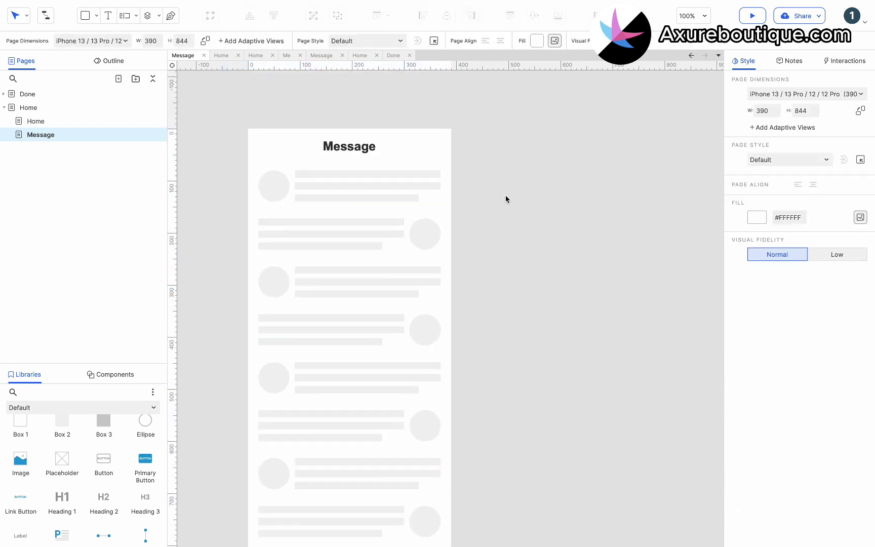
- Branch-copy the Message page and change its heading to 'Me'
right_click(107, 135)
right_click(92, 133)
mouse_move(182, 221)
click(212, 232)
double_click(286, 92)
text(Me)
click(408, 163)
- Delete the extra message rows and the first row's text bars, keeping the avatar
scroll(407, 163, left, 4)
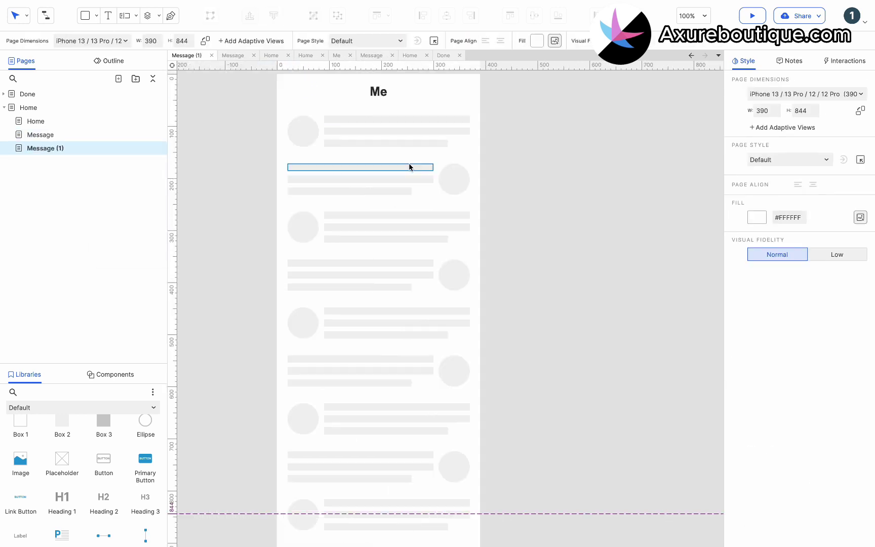
drag(265, 168, 426, 275)
key(Delete)
scroll(354, 238, up, 3)
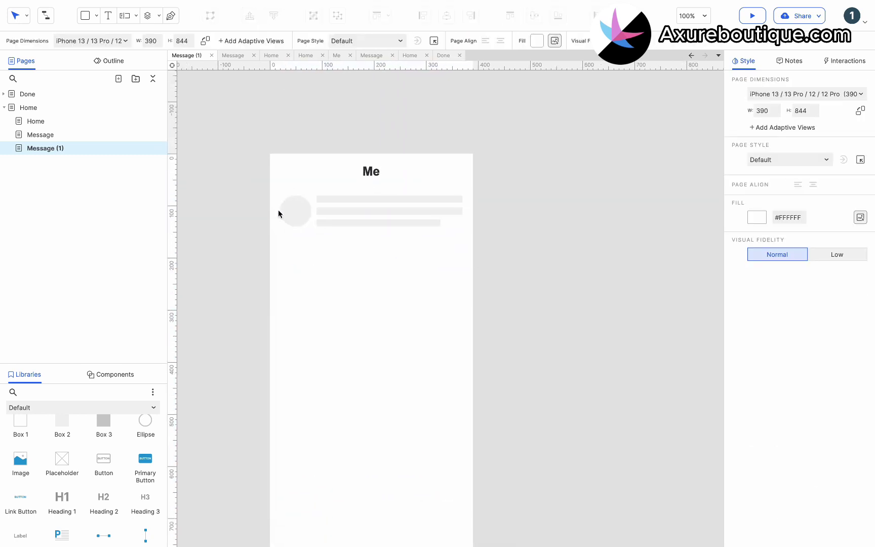
key(Delete)
- Add a 'Name' heading and a 'Tagline' label beside the avatar, nudged slightly down
drag(145, 502, 332, 201)
double_click(333, 201)
text(Name)
click(243, 324)
scroll(31, 491, down, 1)
drag(32, 491, 326, 214)
double_click(325, 214)
text(Tagline)
click(369, 244)
drag(369, 244, 314, 193)
drag(332, 201, 332, 205)
click(223, 384)
- Place a wide box labelled 'Post' below the Tagline
scroll(66, 486, up, 3)
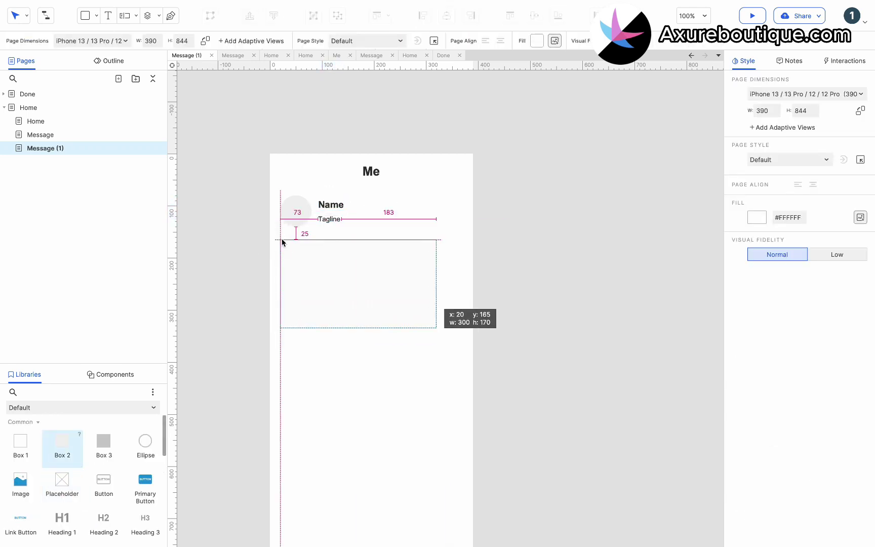
drag(67, 455, 363, 275)
drag(435, 326, 462, 292)
text(Post)
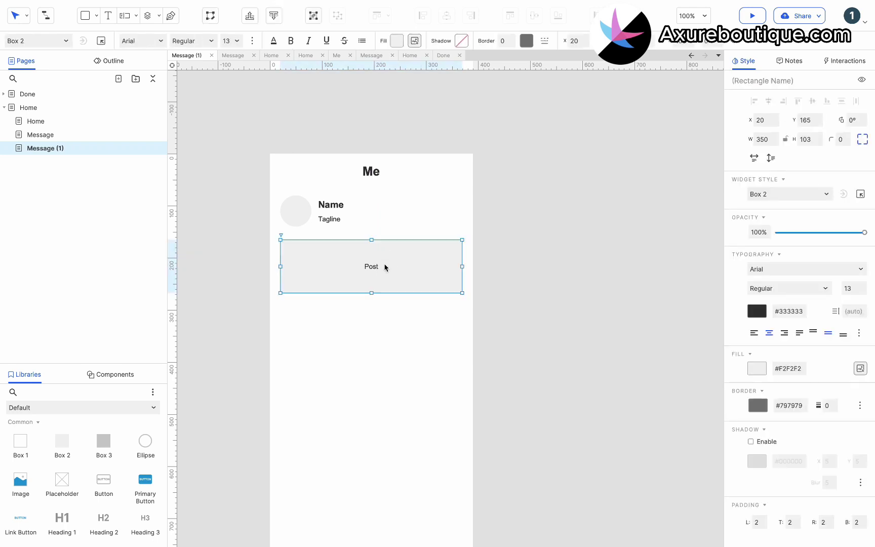
key(Escape)
- Duplicate the Post box repeatedly into an evenly spaced stack down the page
scroll(385, 267, down, 2)
drag(358, 203, 360, 270)
key(ctrl+d)
key(ctrl+d)
key(ctrl+d)
key(ctrl+d)
scroll(363, 298, down, 5)
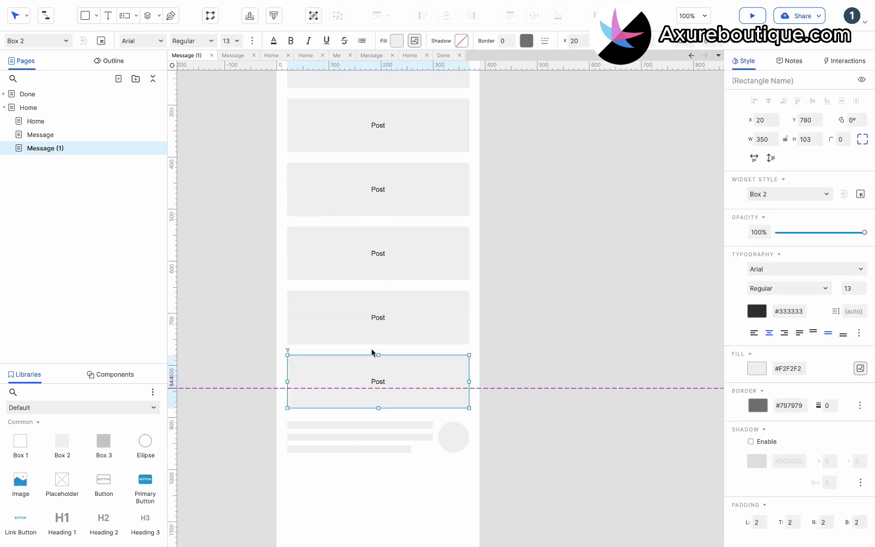
key(ctrl+d)
click(522, 315)
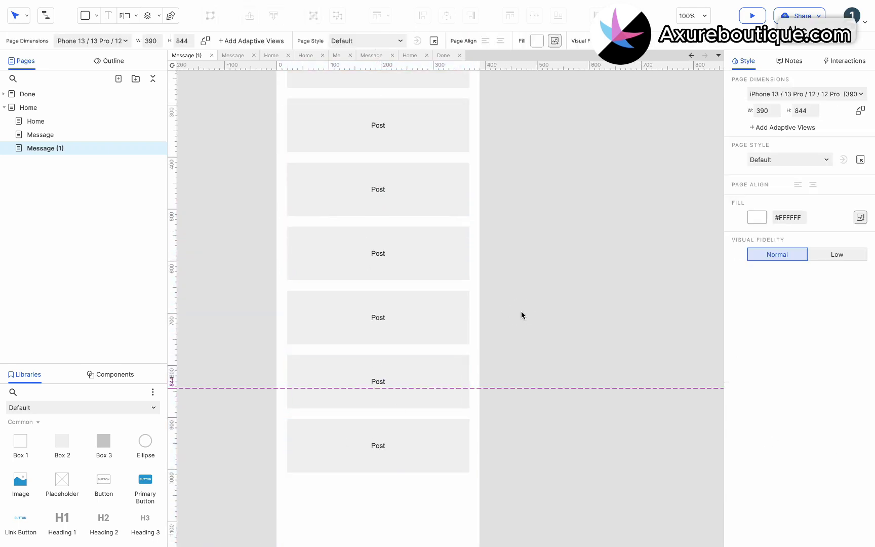
- Rename the page from 'Message (1)' to 'Me'
double_click(51, 149)
text(Me)
key(Return)
- On the Home page, give the Home tab icon a Selected Style with #F59A23 orange fill
click(44, 109)
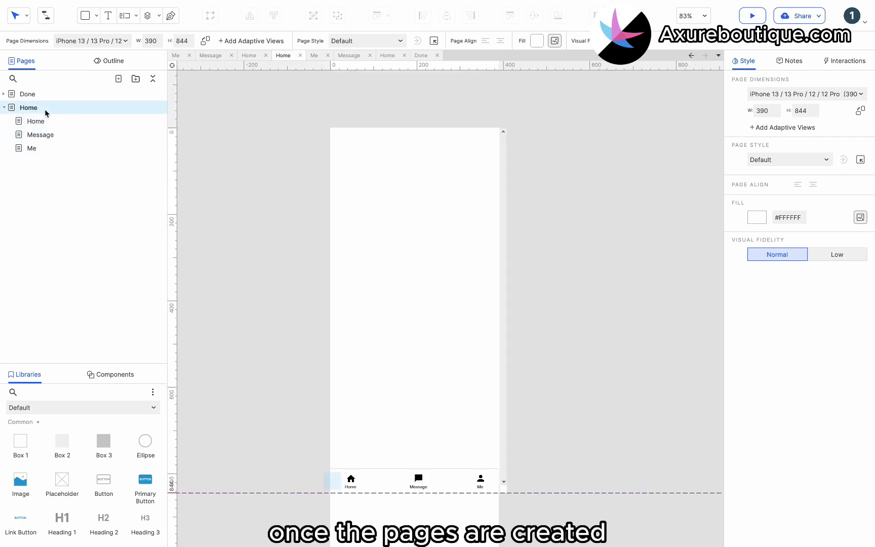
scroll(291, 316, down, 3)
scroll(291, 317, right, 1)
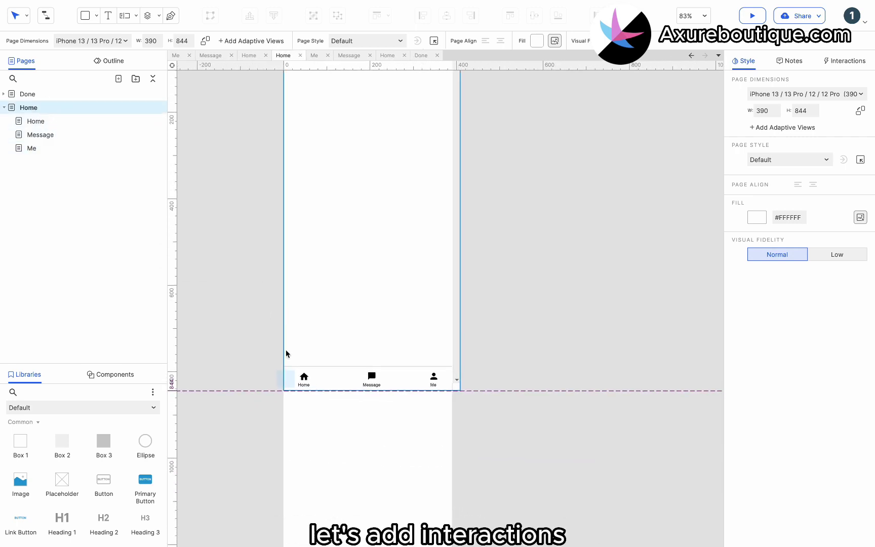
scroll(285, 370, up, 2)
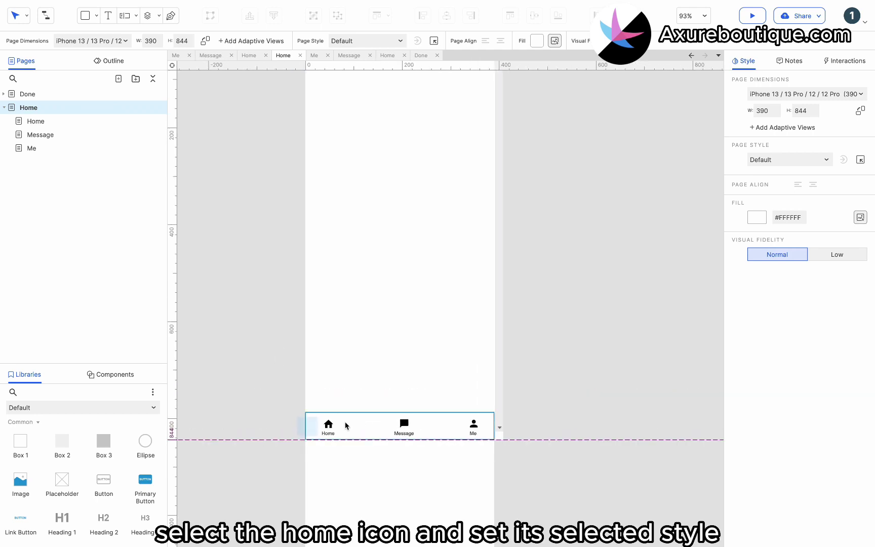
click(328, 424)
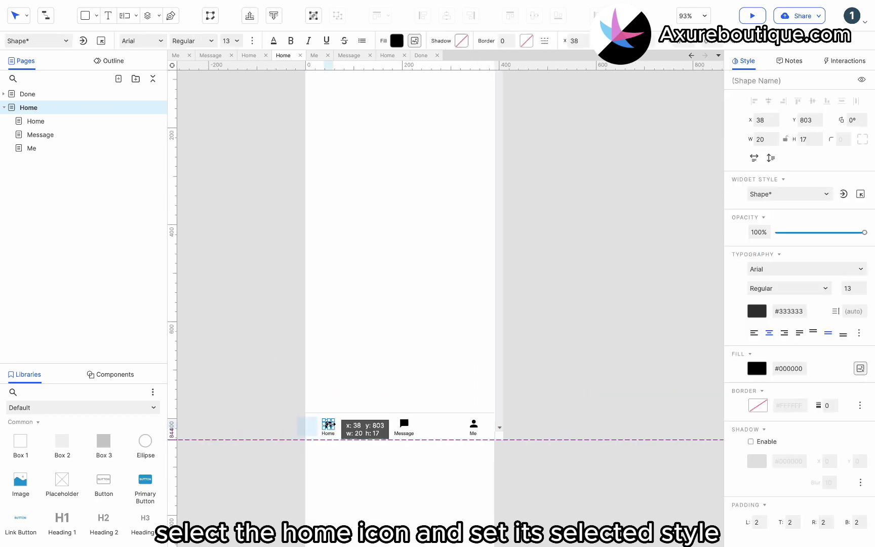
click(843, 61)
click(786, 256)
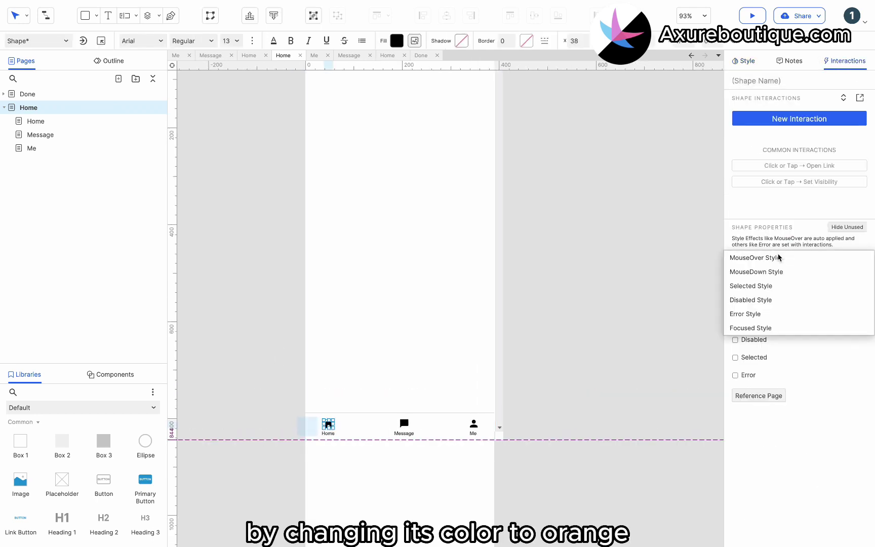
click(764, 285)
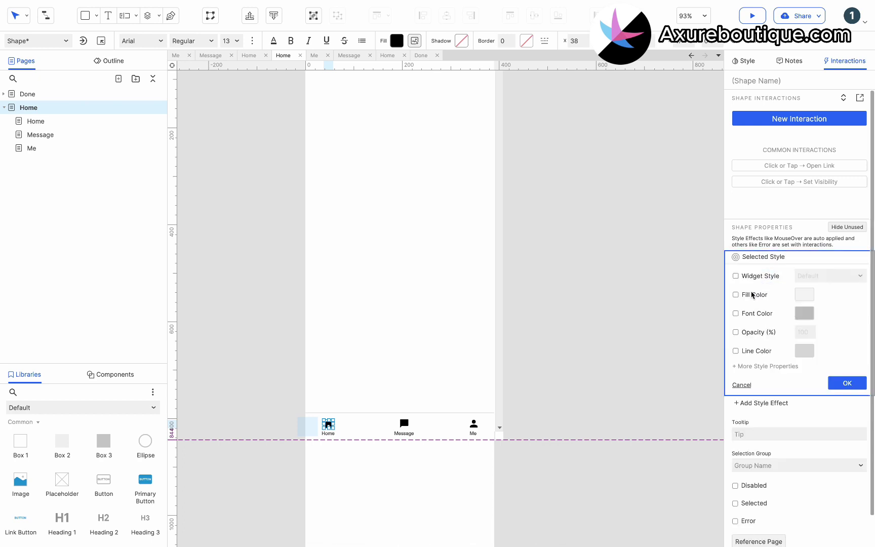
click(807, 299)
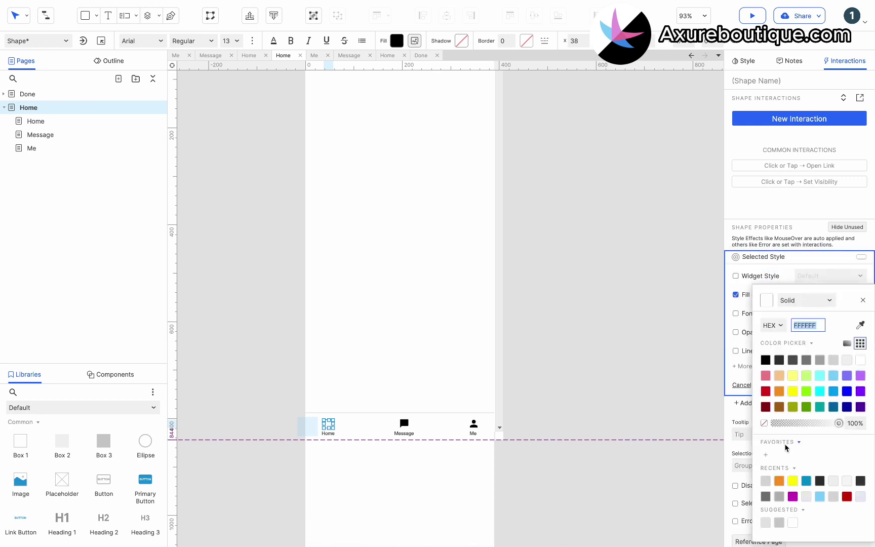
click(782, 482)
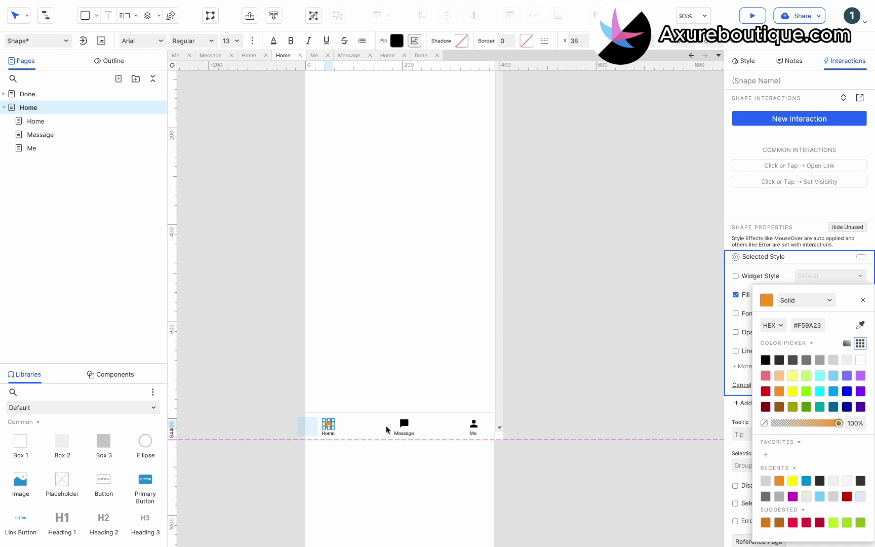
click(349, 431)
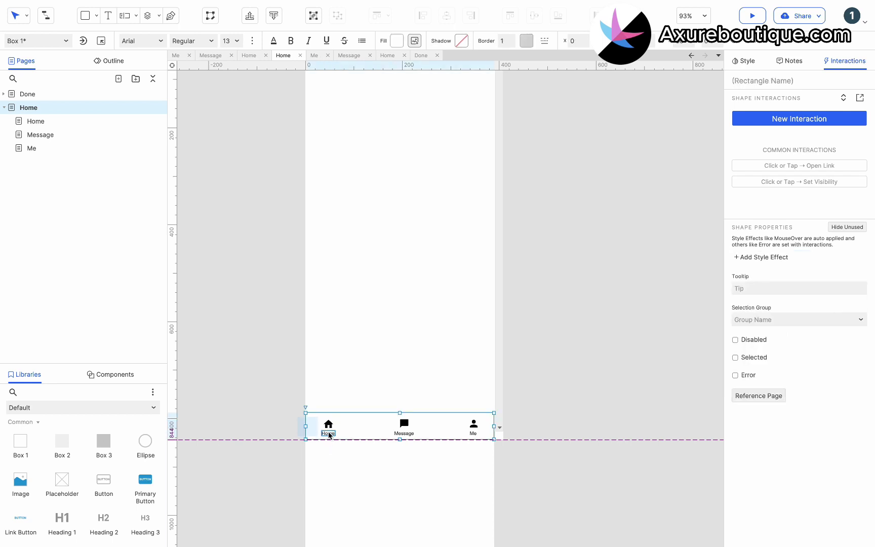
- Copy the Home icon's orange selected style and paste it onto the Message and Me icons
click(329, 428)
click(792, 257)
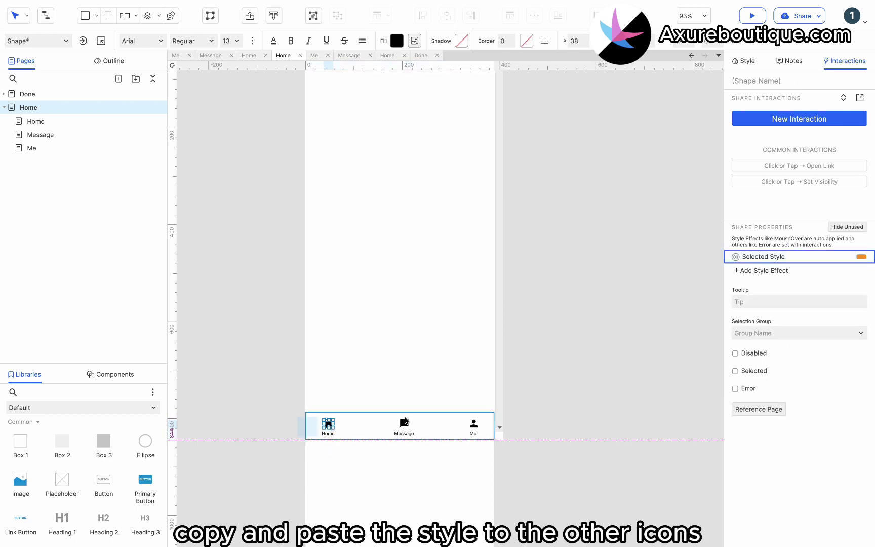
click(404, 423)
key(ctrl+v)
click(474, 424)
key(ctrl+v)
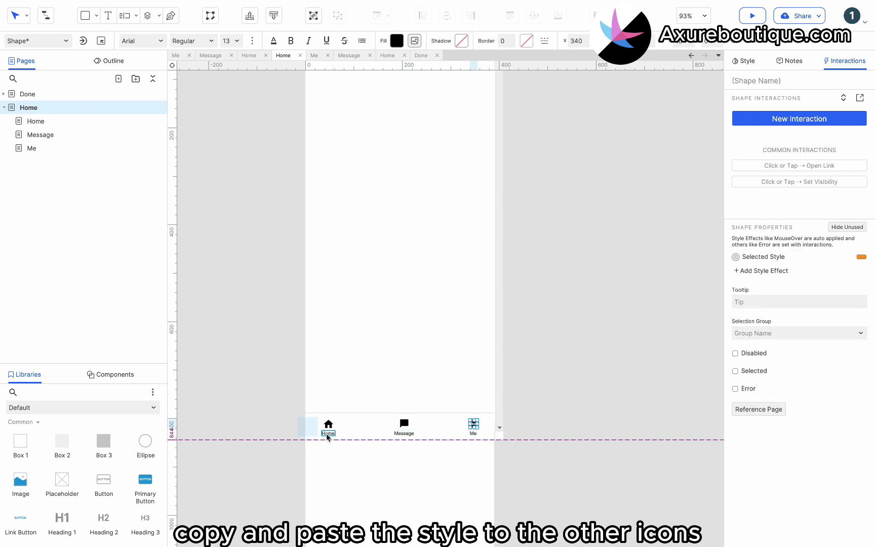
click(327, 435)
- Give the Home label a Selected Style with orange font colour
click(770, 257)
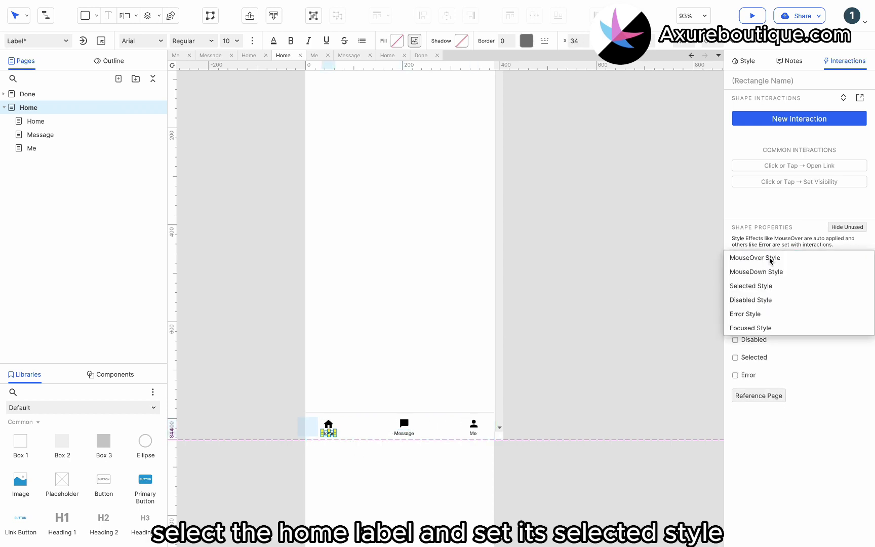
click(768, 287)
click(804, 313)
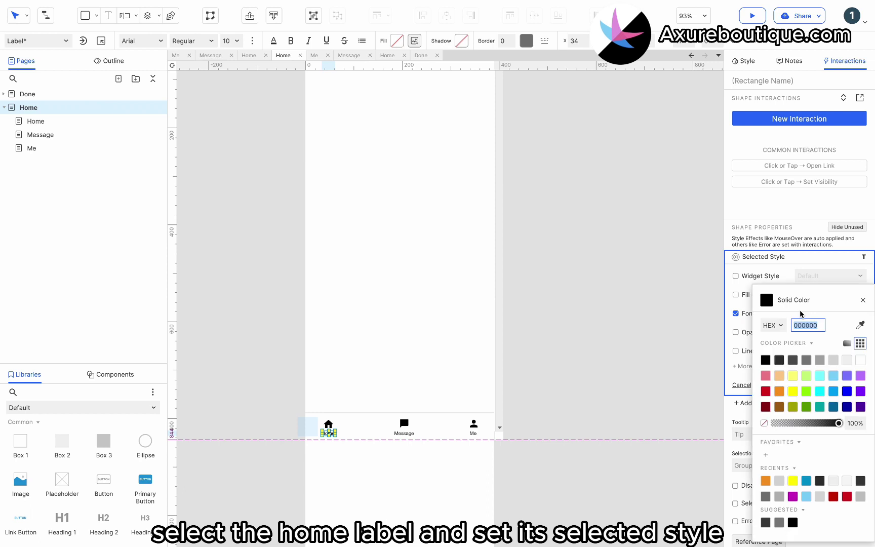
click(766, 481)
click(861, 300)
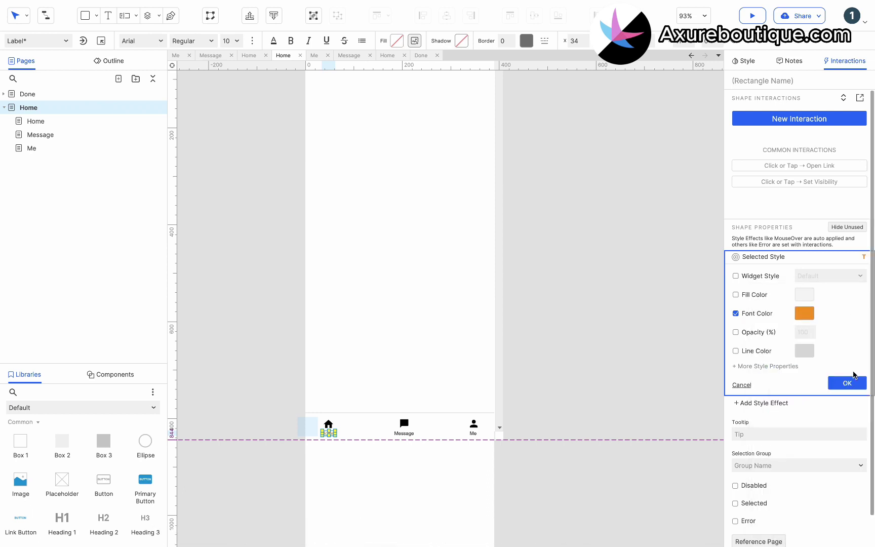
click(851, 382)
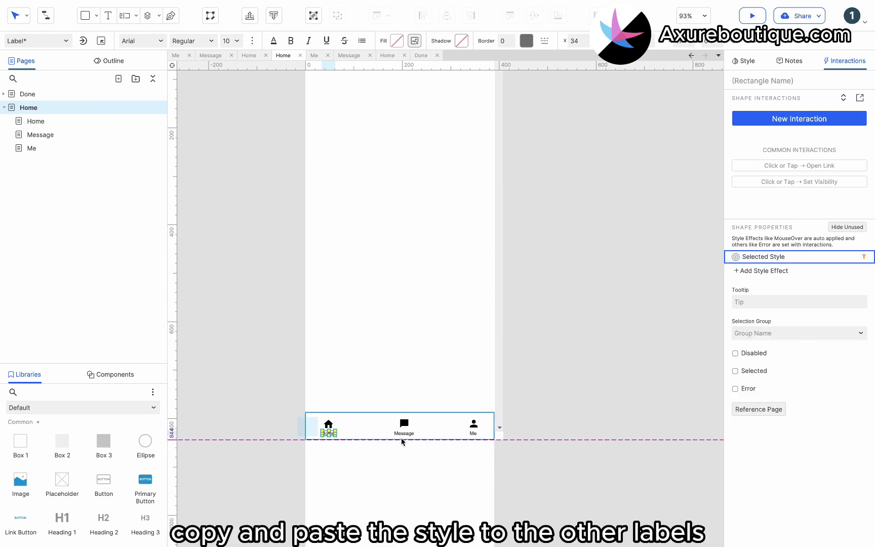
- Paste the orange selected style onto the Message and Me labels
click(404, 433)
key(ctrl+alt+v)
click(473, 430)
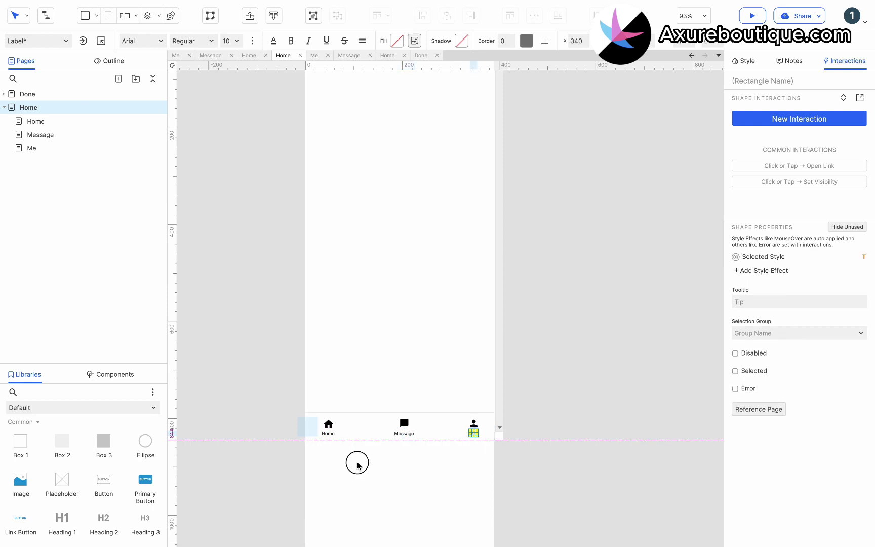
key(ctrl+alt+v)
click(357, 466)
- Position the hotspot over the Home tab and copy it over the Message and Me tabs
click(307, 429)
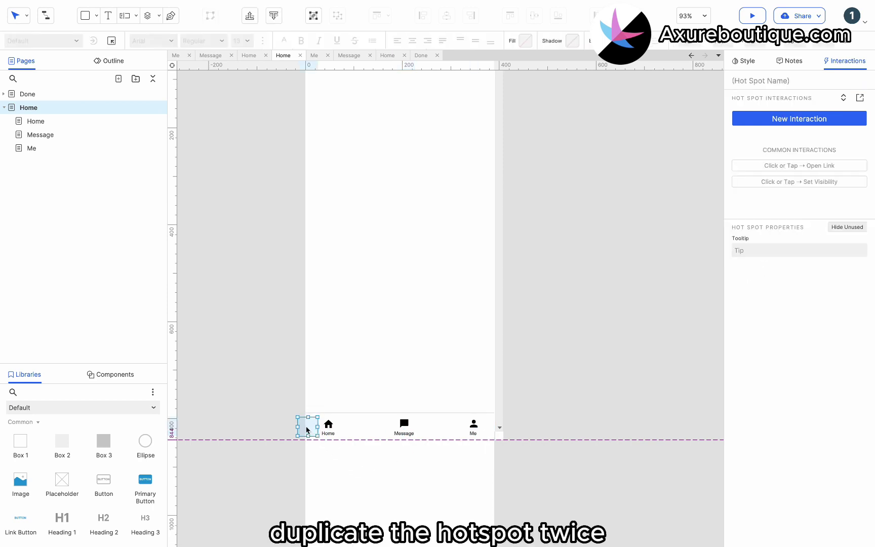
drag(306, 430, 474, 425)
drag(351, 452, 322, 424)
click(371, 423)
click(411, 431)
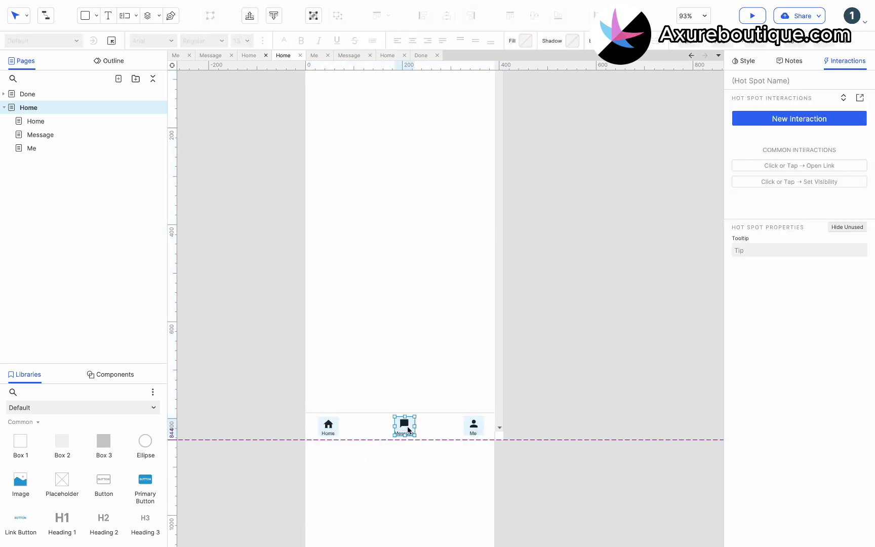
- Select the Home, Message and Me tabs and make them a selection group named 'Tabs'
click(430, 423)
drag(476, 447, 468, 365)
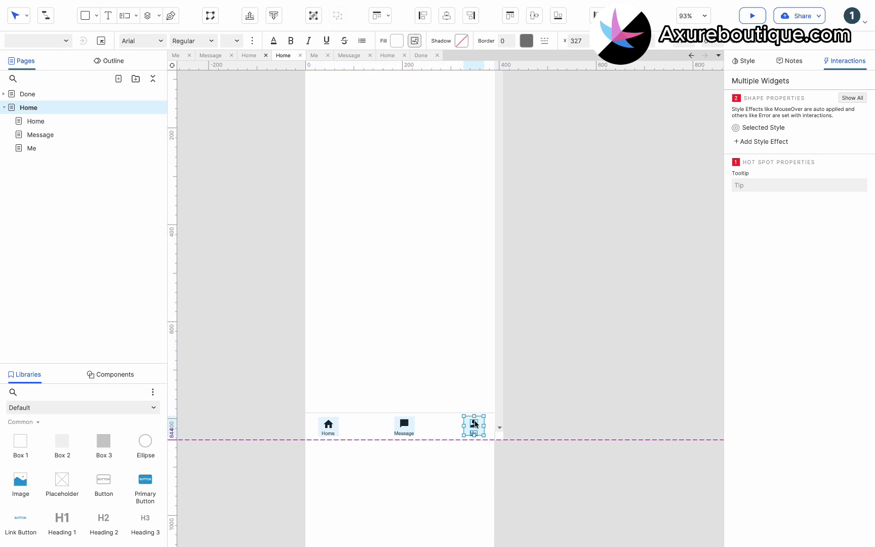
shift+click(414, 427)
shift+click(405, 428)
shift+click(330, 430)
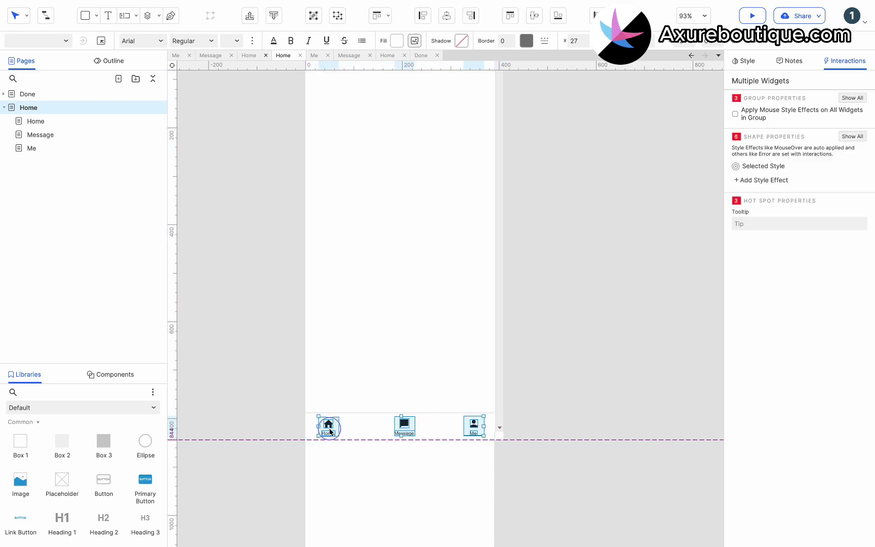
right_click(329, 431)
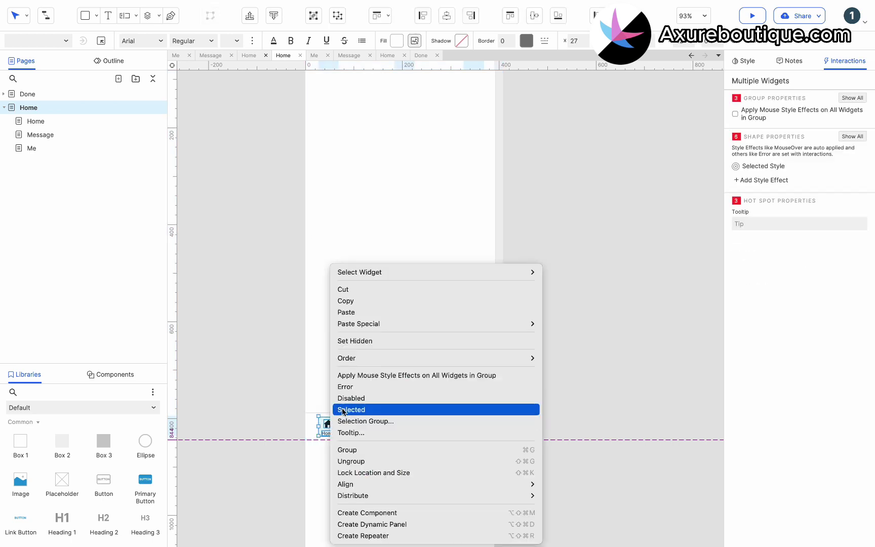
click(371, 421)
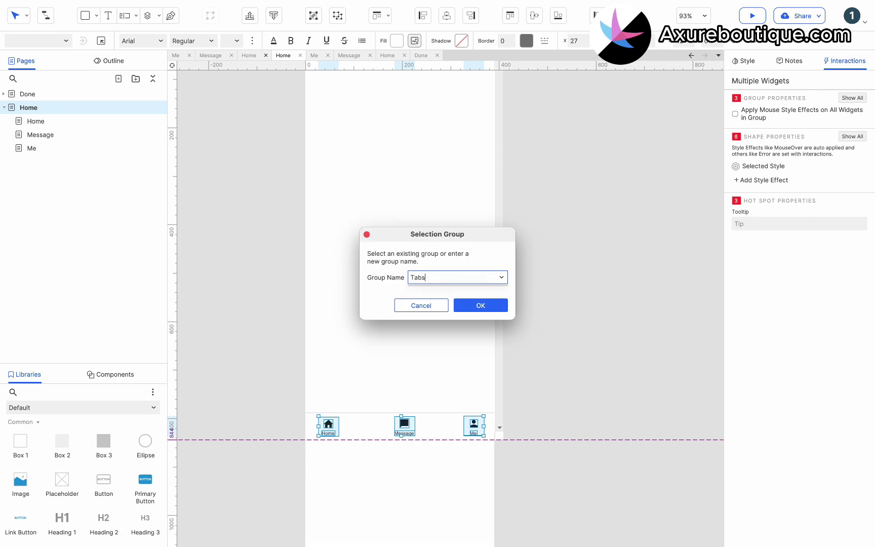
click(480, 307)
- Mark the Home tab as Selected by default
click(337, 445)
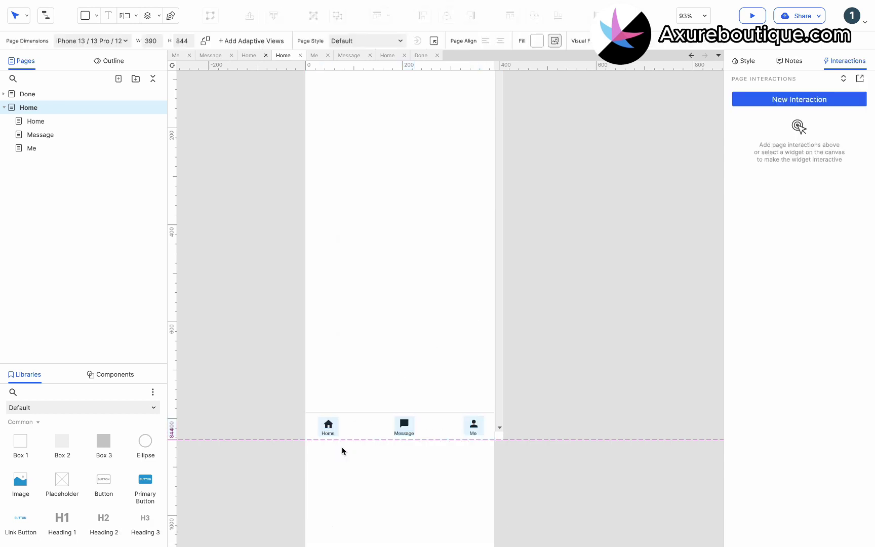
click(330, 428)
right_click(330, 428)
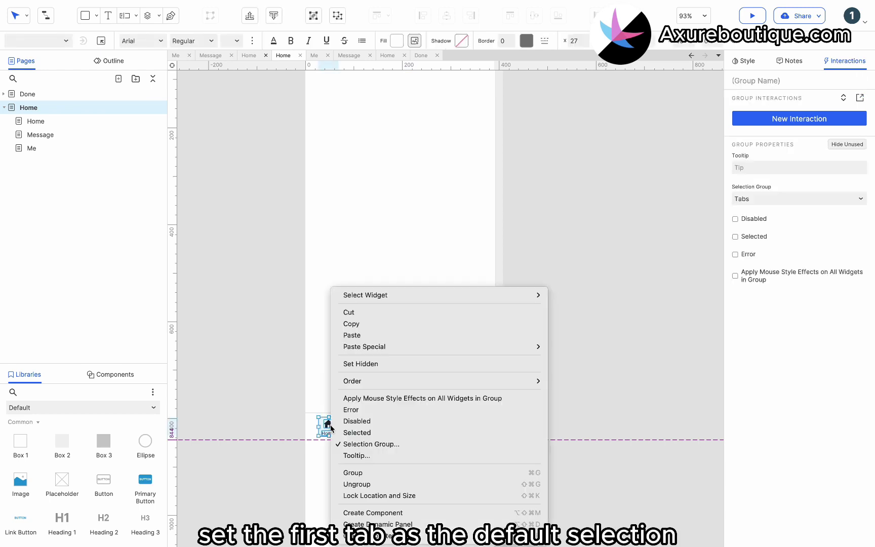
click(357, 433)
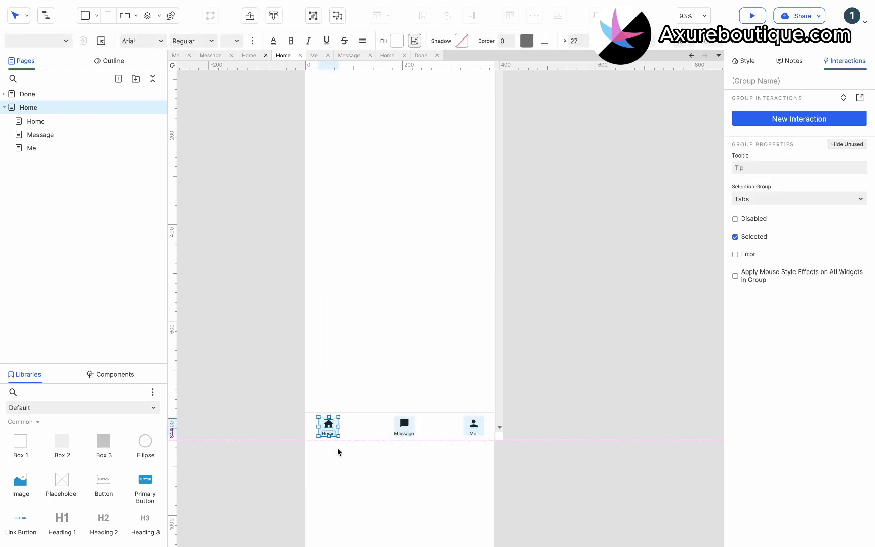
- Add an OnClick interaction to the Home tab that sets This to selected (true)
click(340, 449)
click(328, 425)
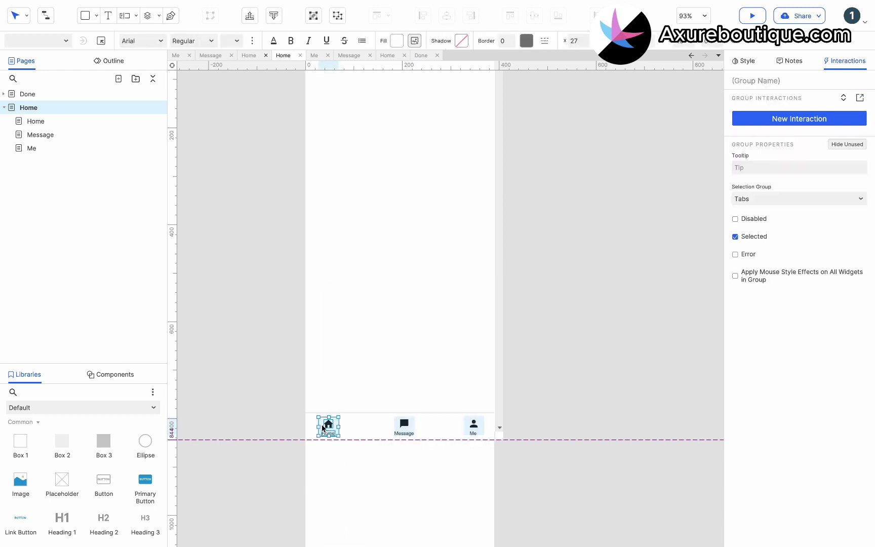
click(790, 119)
click(769, 146)
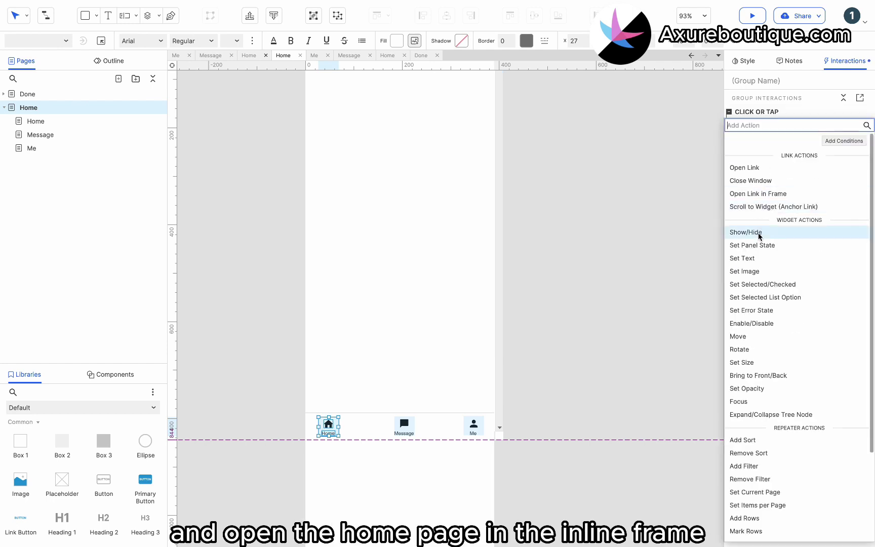
click(749, 284)
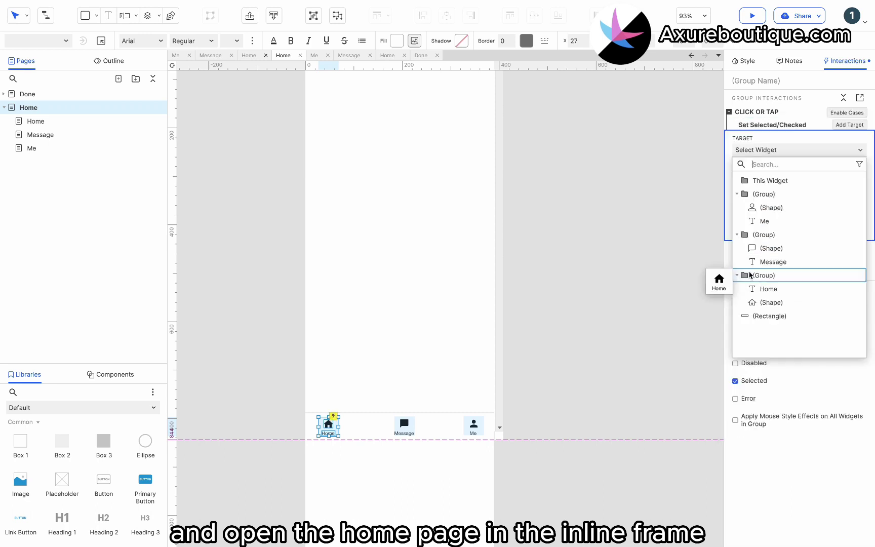
click(754, 180)
click(847, 240)
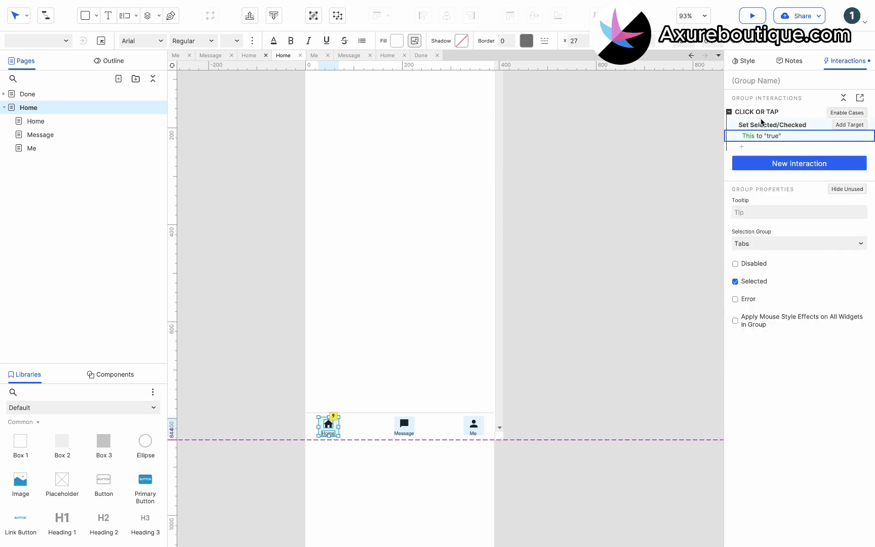
- Add an Open Link in Frame action loading Home into the Inline Frame, then copy the click case
click(743, 146)
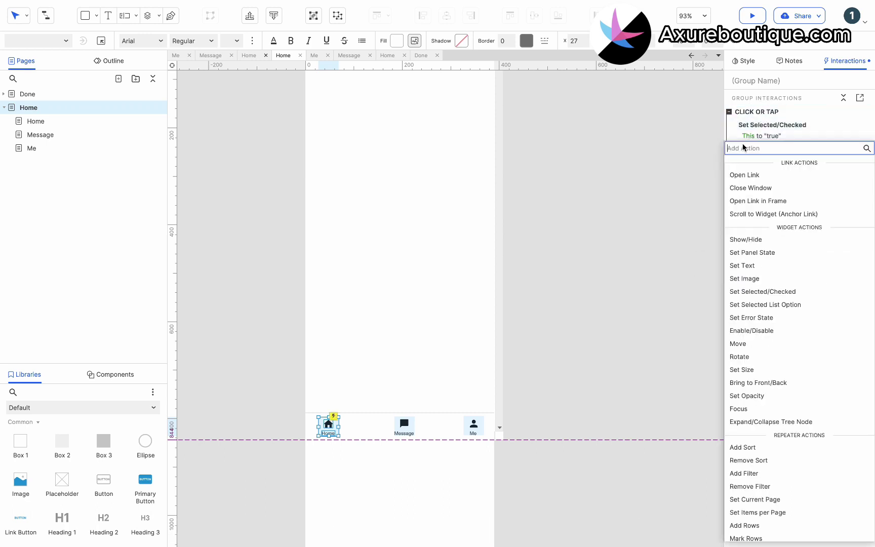
click(759, 200)
click(773, 218)
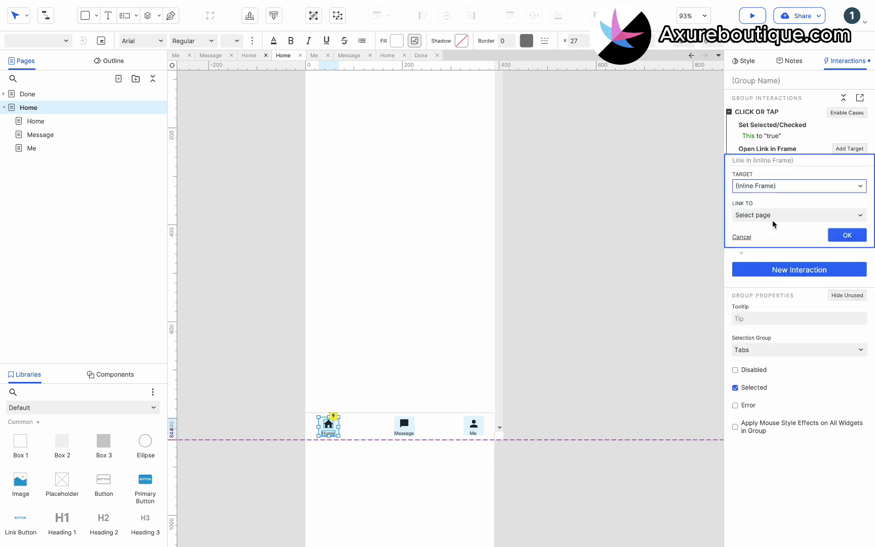
click(777, 213)
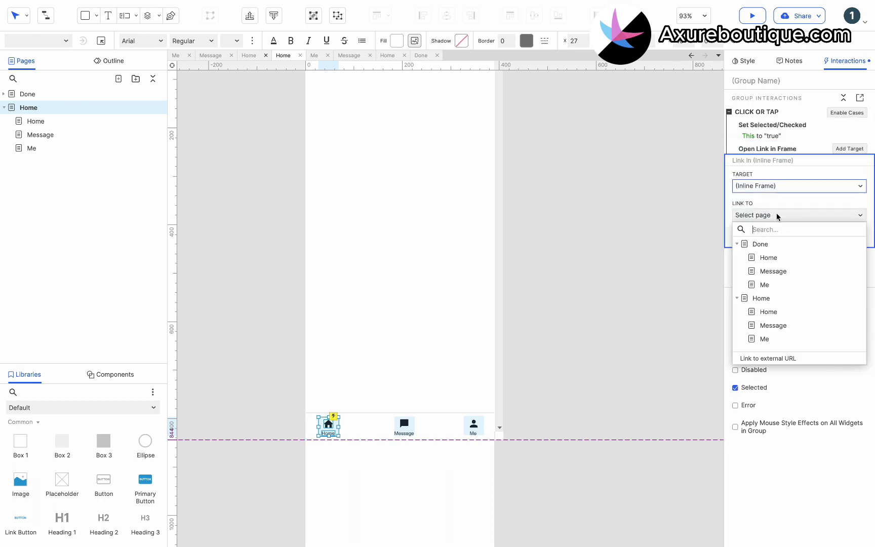
click(780, 311)
click(839, 236)
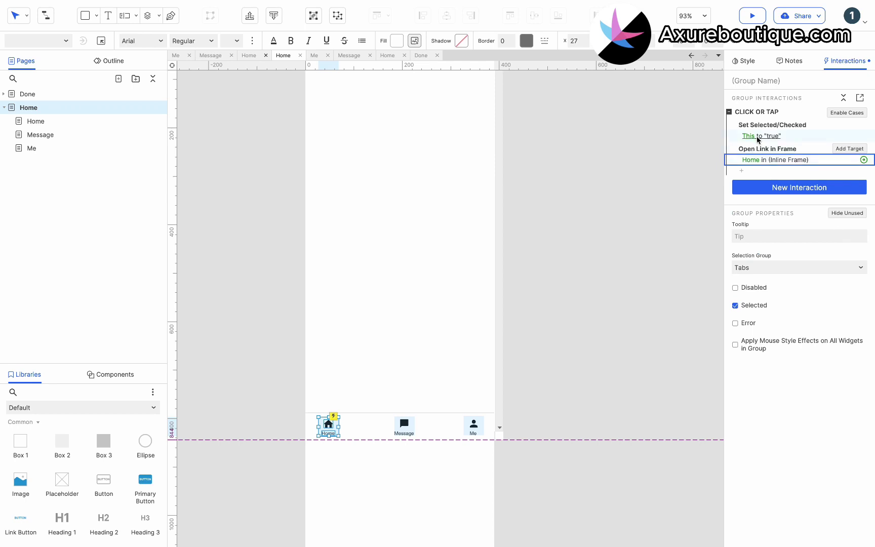
click(760, 112)
key(ctrl+c)
- Paste the Click or Tap case onto the Message tab and link it to the Message page
click(404, 426)
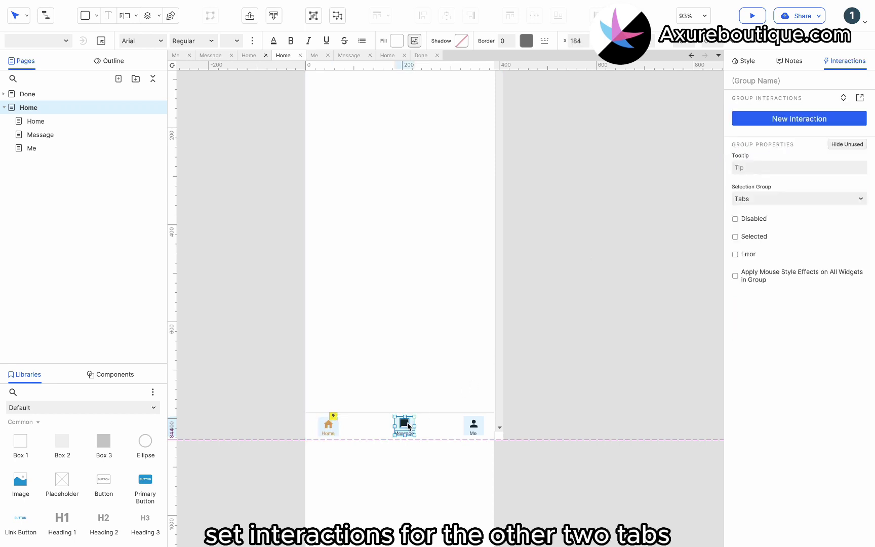
key(ctrl+v)
click(773, 160)
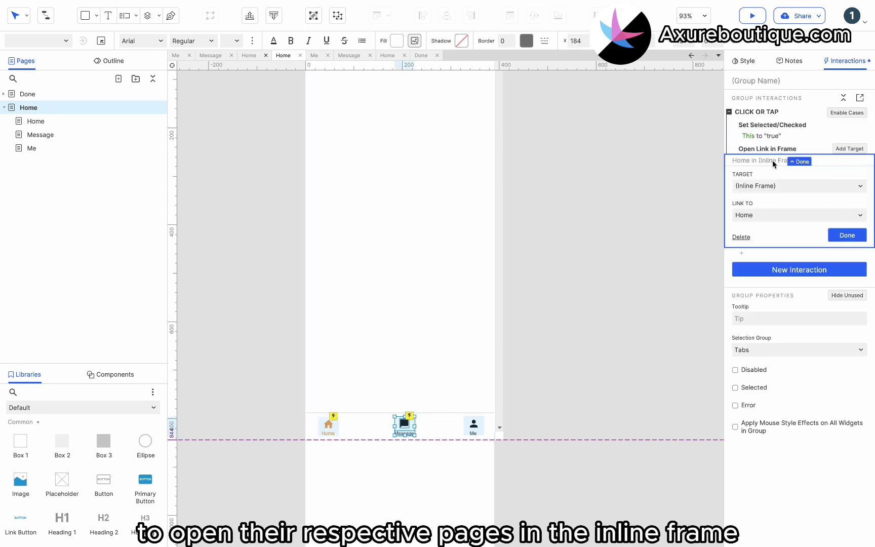
click(765, 215)
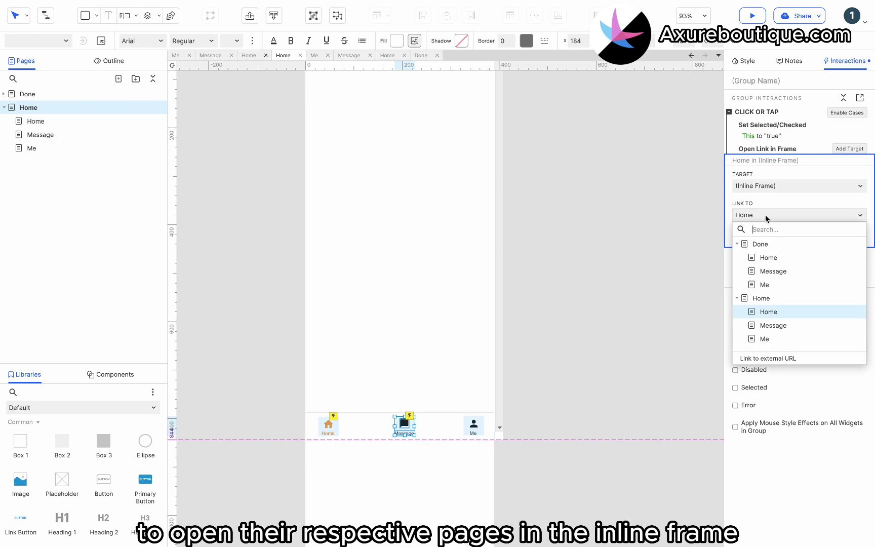
click(783, 327)
click(848, 236)
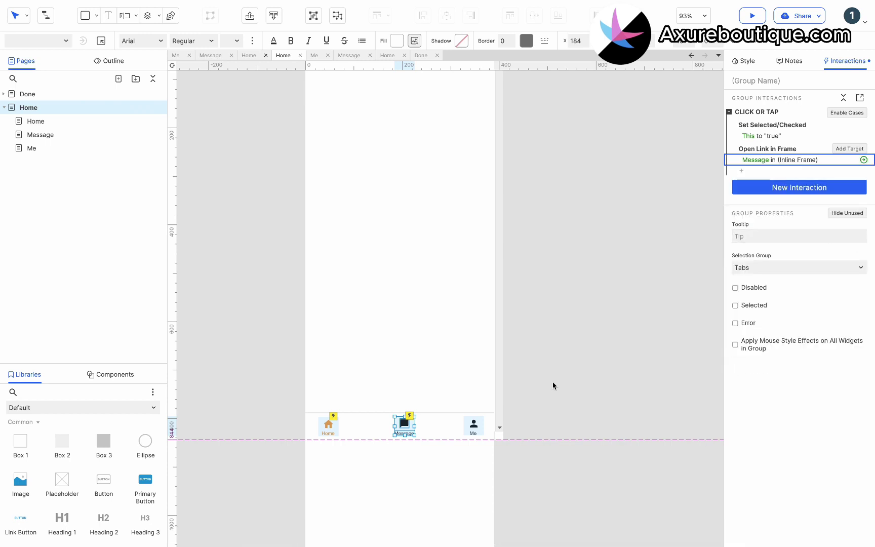
- Link the Me tab's pasted case to load the Me page in the frame
click(473, 425)
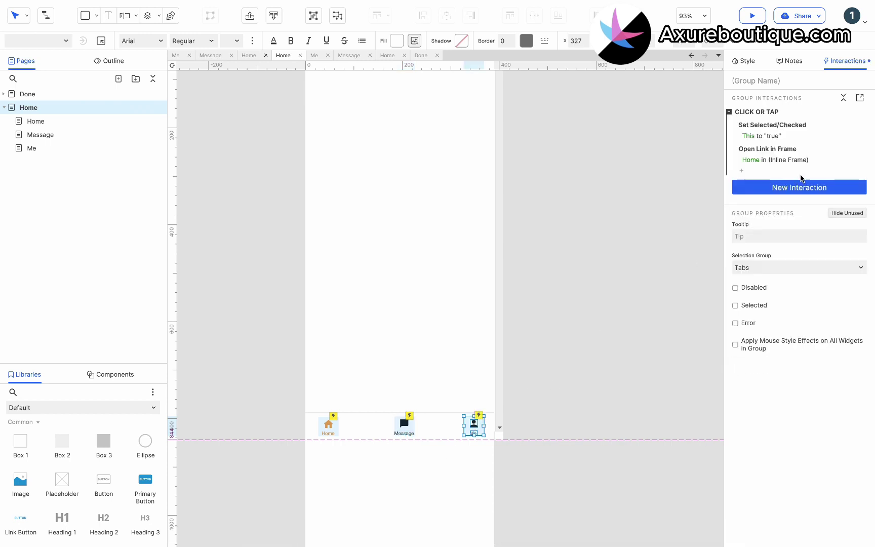
click(793, 161)
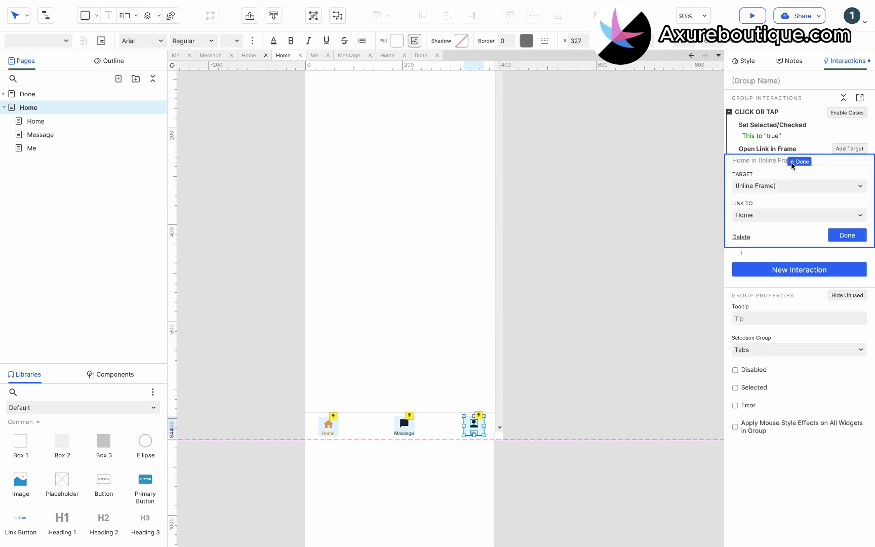
click(758, 216)
click(768, 272)
click(768, 339)
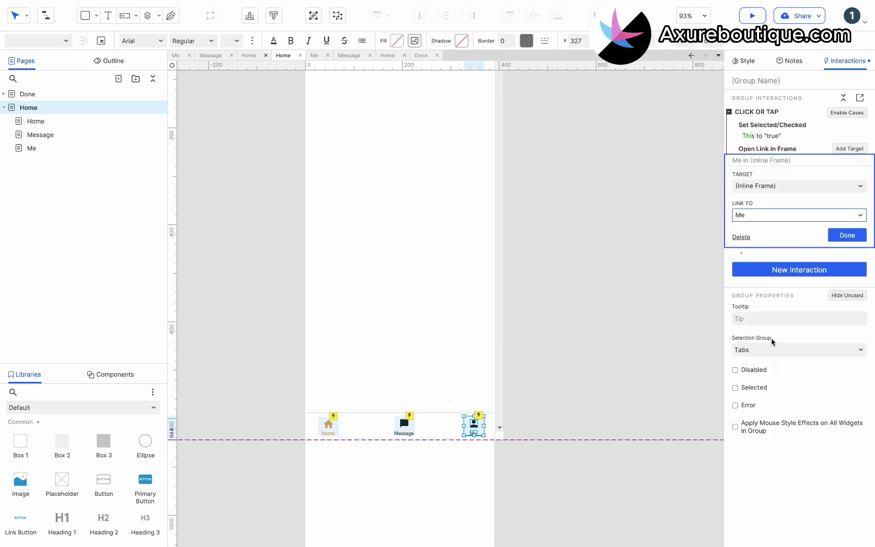
click(847, 235)
- Set the inline frame's default page to Home
click(353, 438)
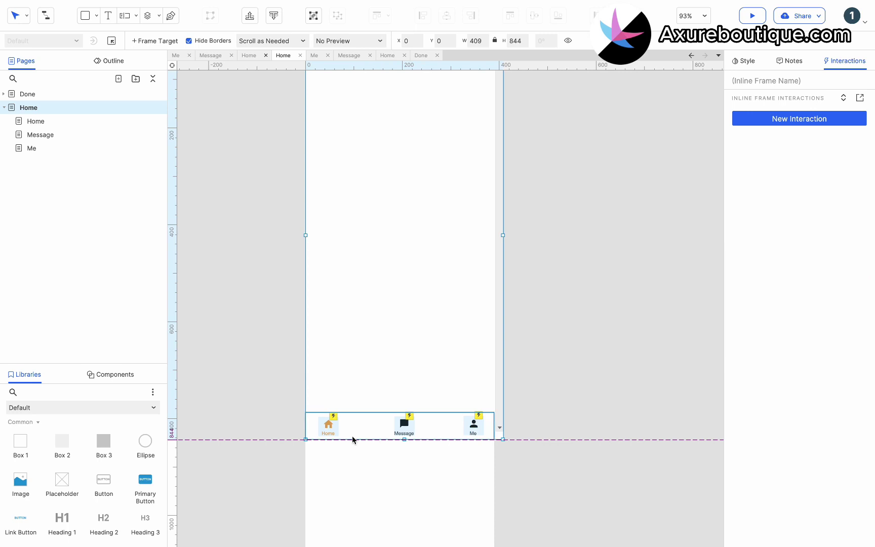
double_click(384, 376)
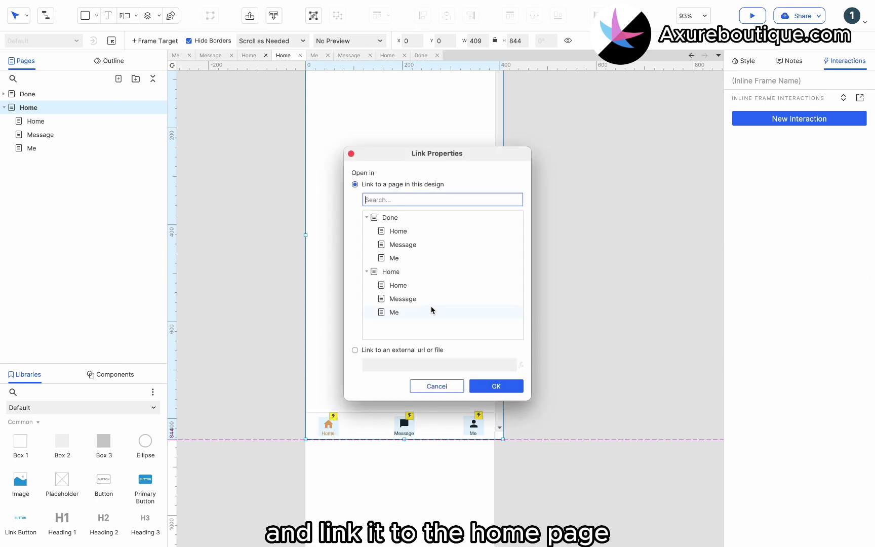
click(424, 285)
click(512, 385)
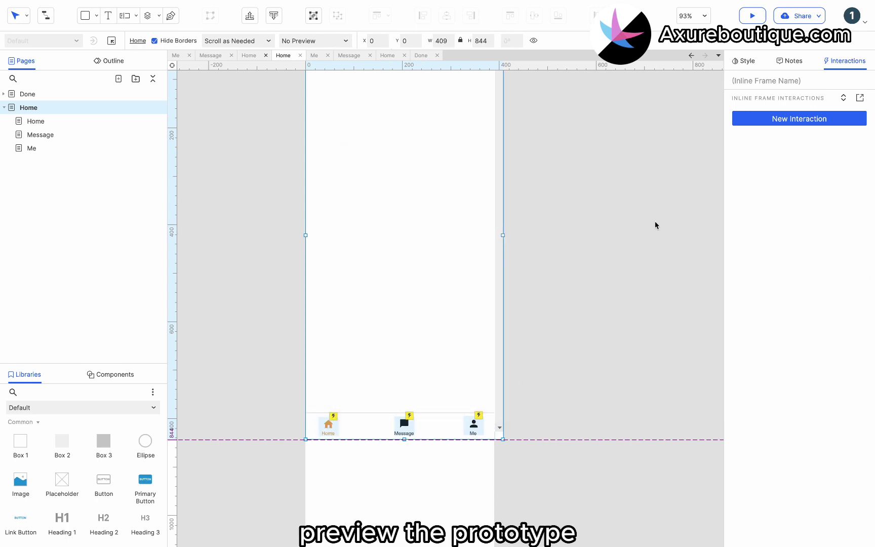
- Preview the prototype and switch between the Message, Me and Home tabs
click(755, 18)
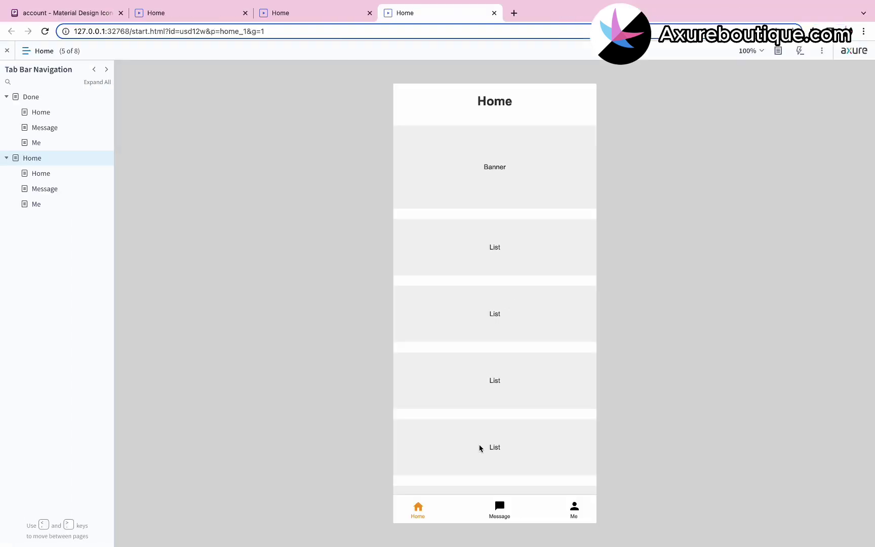
click(501, 510)
click(574, 507)
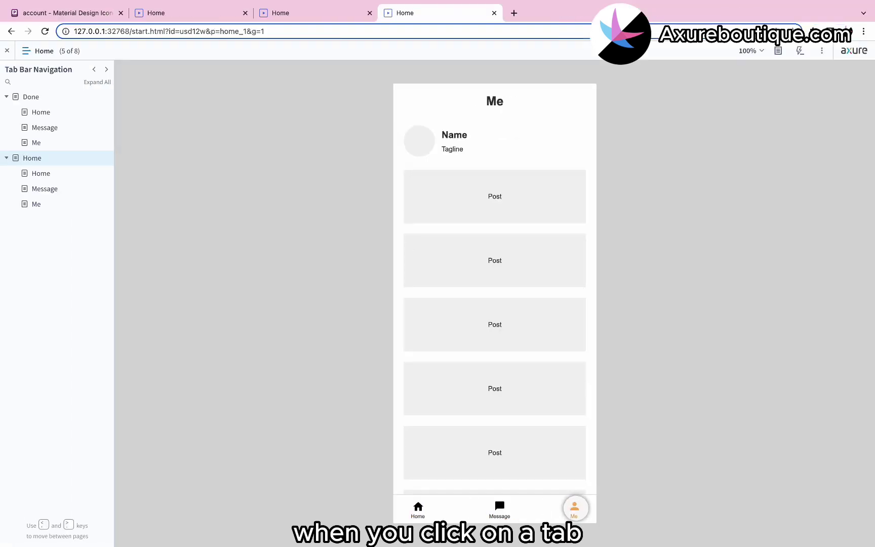
click(499, 509)
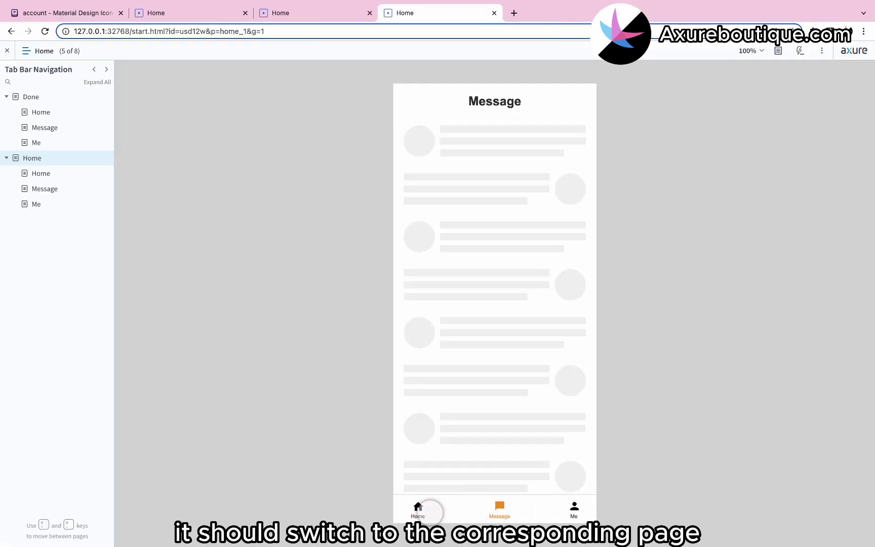
click(418, 510)
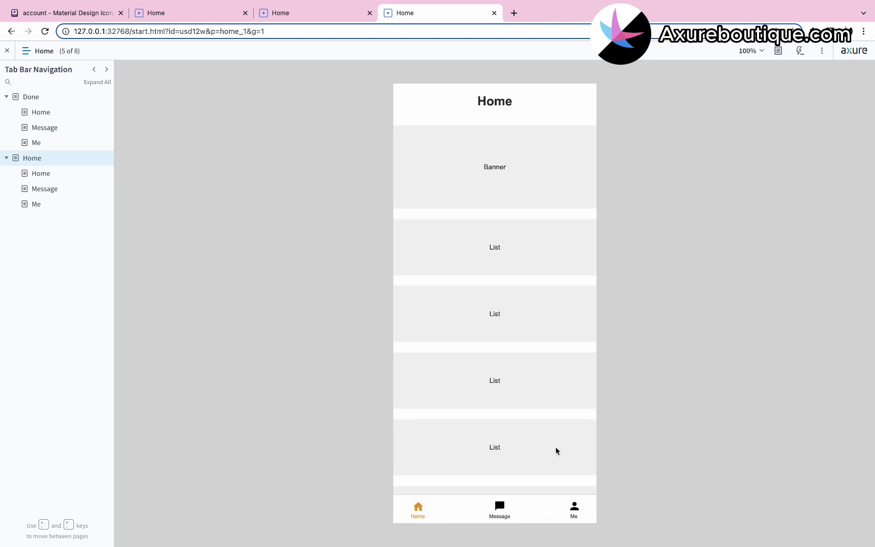
- Scroll through the Home, Me and Message pages in the preview, then return to the editor
scroll(556, 446, down, 1)
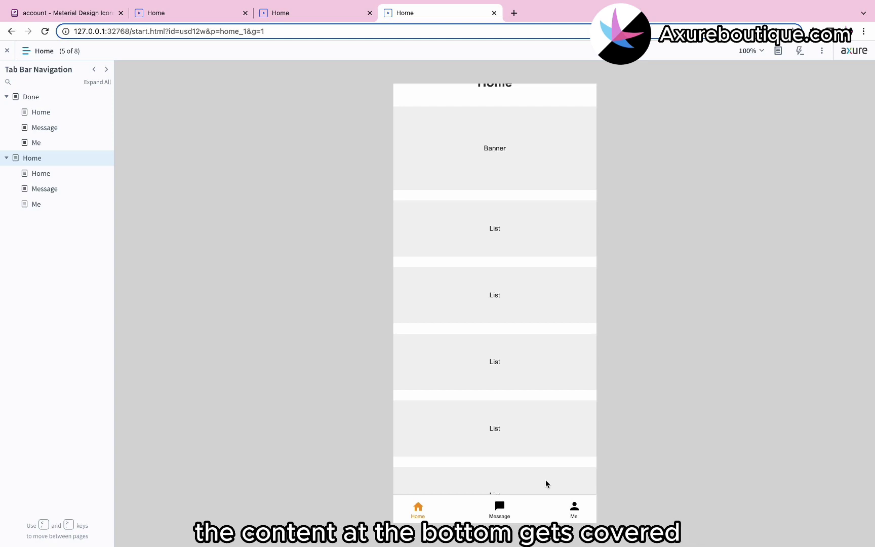
click(573, 508)
scroll(511, 310, down, 4)
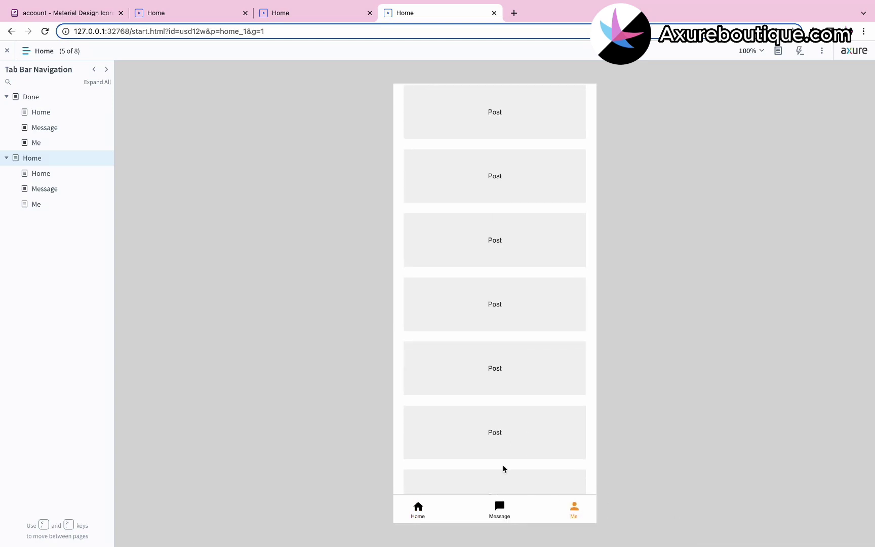
click(499, 508)
scroll(494, 342, down, 2)
key(ctrl+Right)
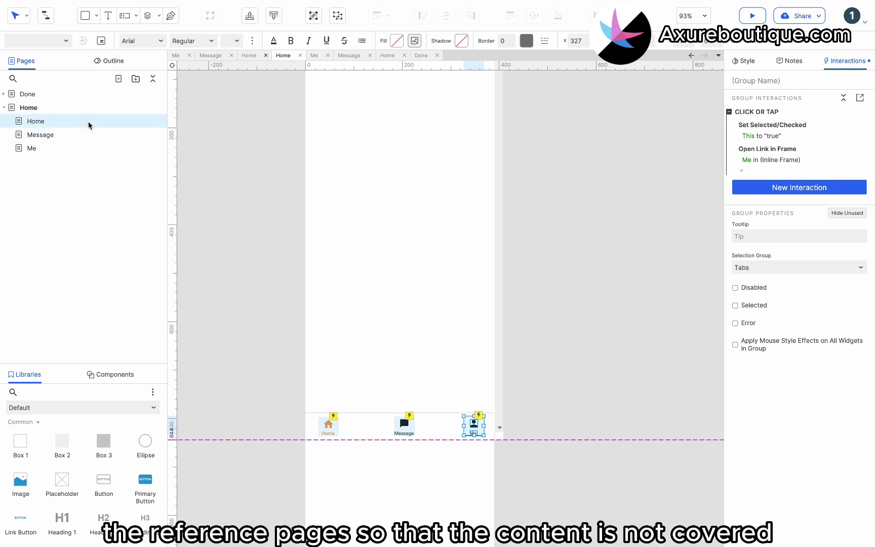
- Place a half-height hot spot below the last List row on the Home page
click(88, 122)
scroll(317, 359, down, 5)
scroll(102, 471, down, 5)
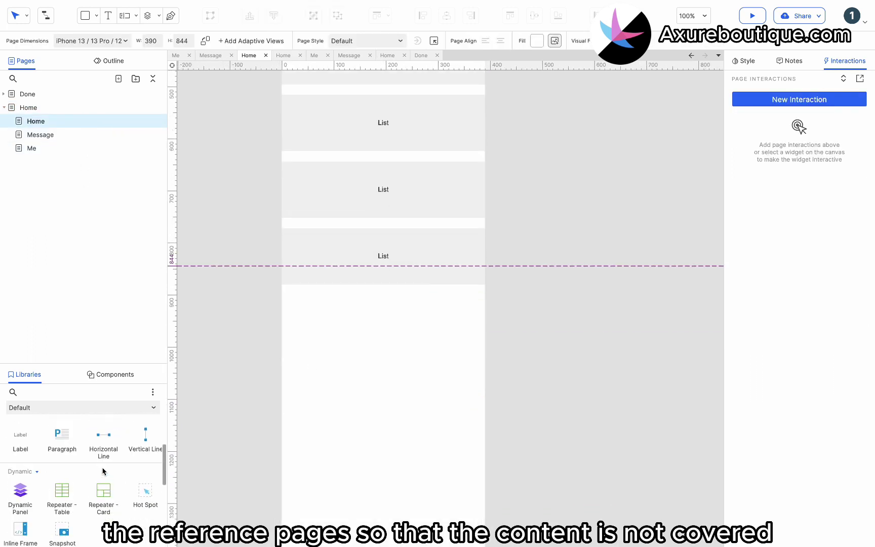
drag(146, 432, 286, 292)
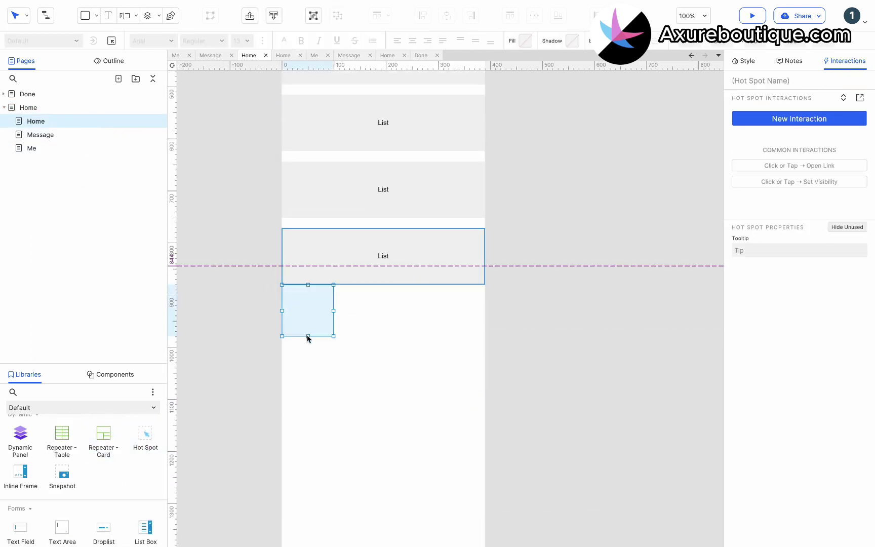
drag(308, 336, 307, 313)
- Paste the hot spot below the content on the Message and Me pages
click(97, 134)
key(ctrl+v)
drag(297, 395, 315, 483)
click(116, 148)
key(ctrl+v)
key(super+period)
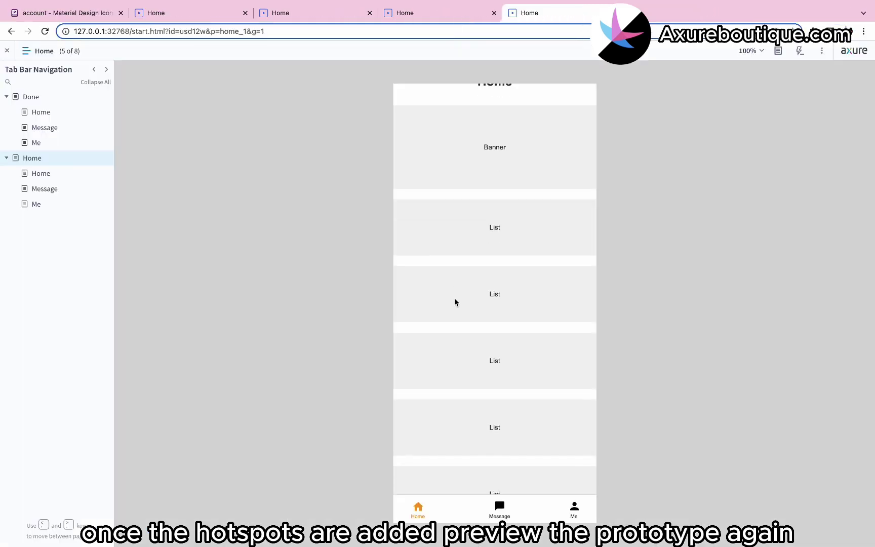
click(495, 512)
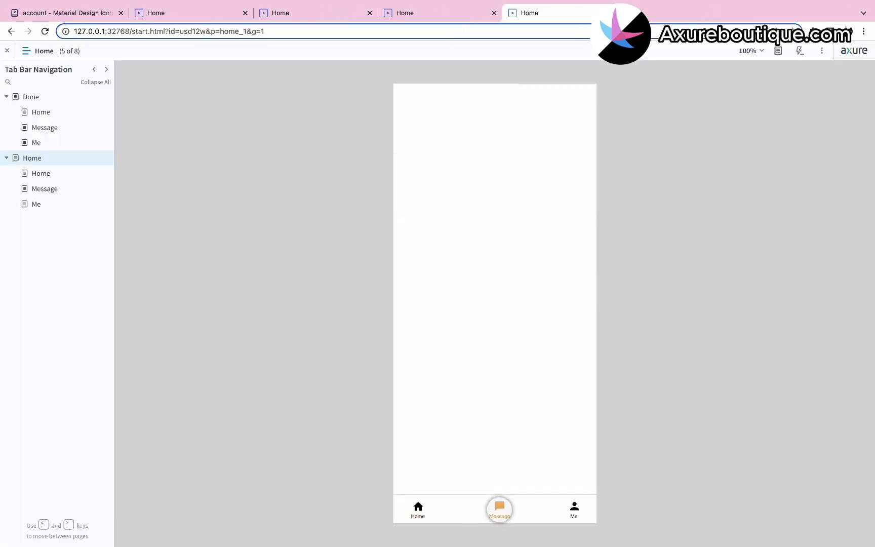
scroll(520, 399, down, 2)
click(574, 506)
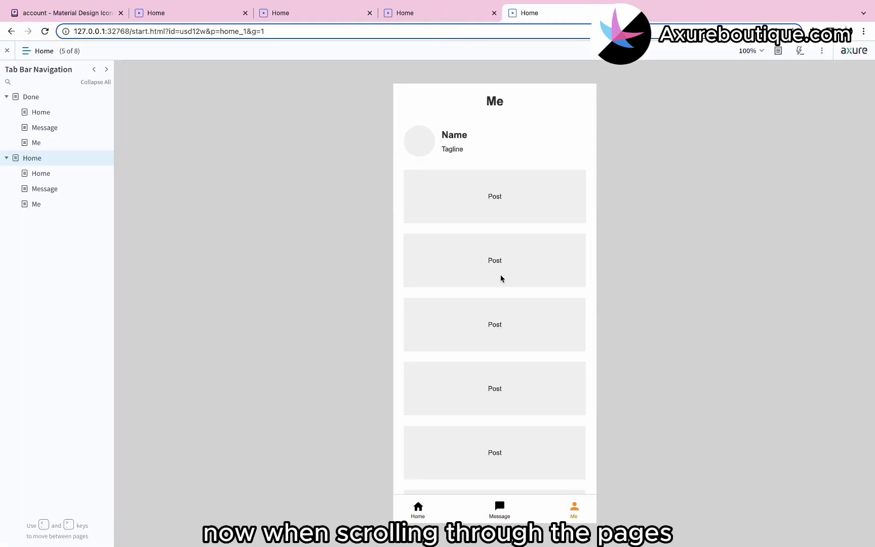
scroll(501, 274, down, 1)
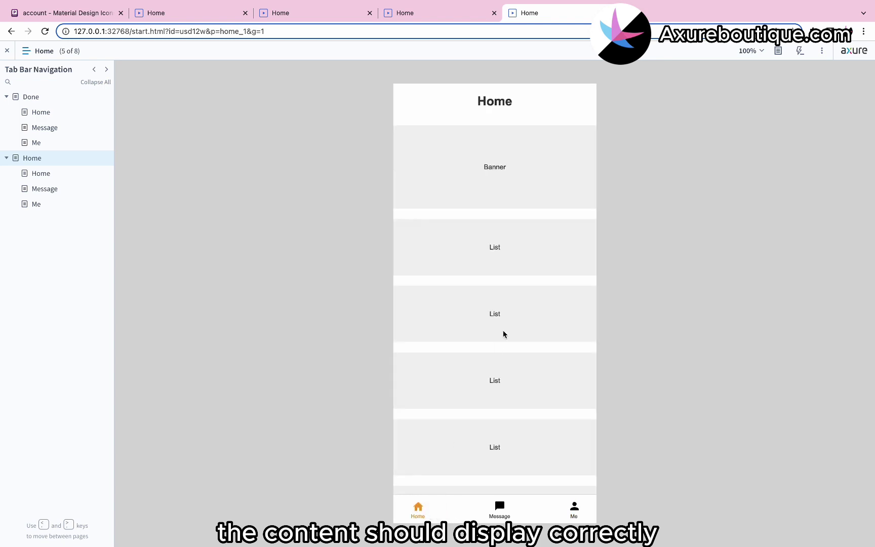